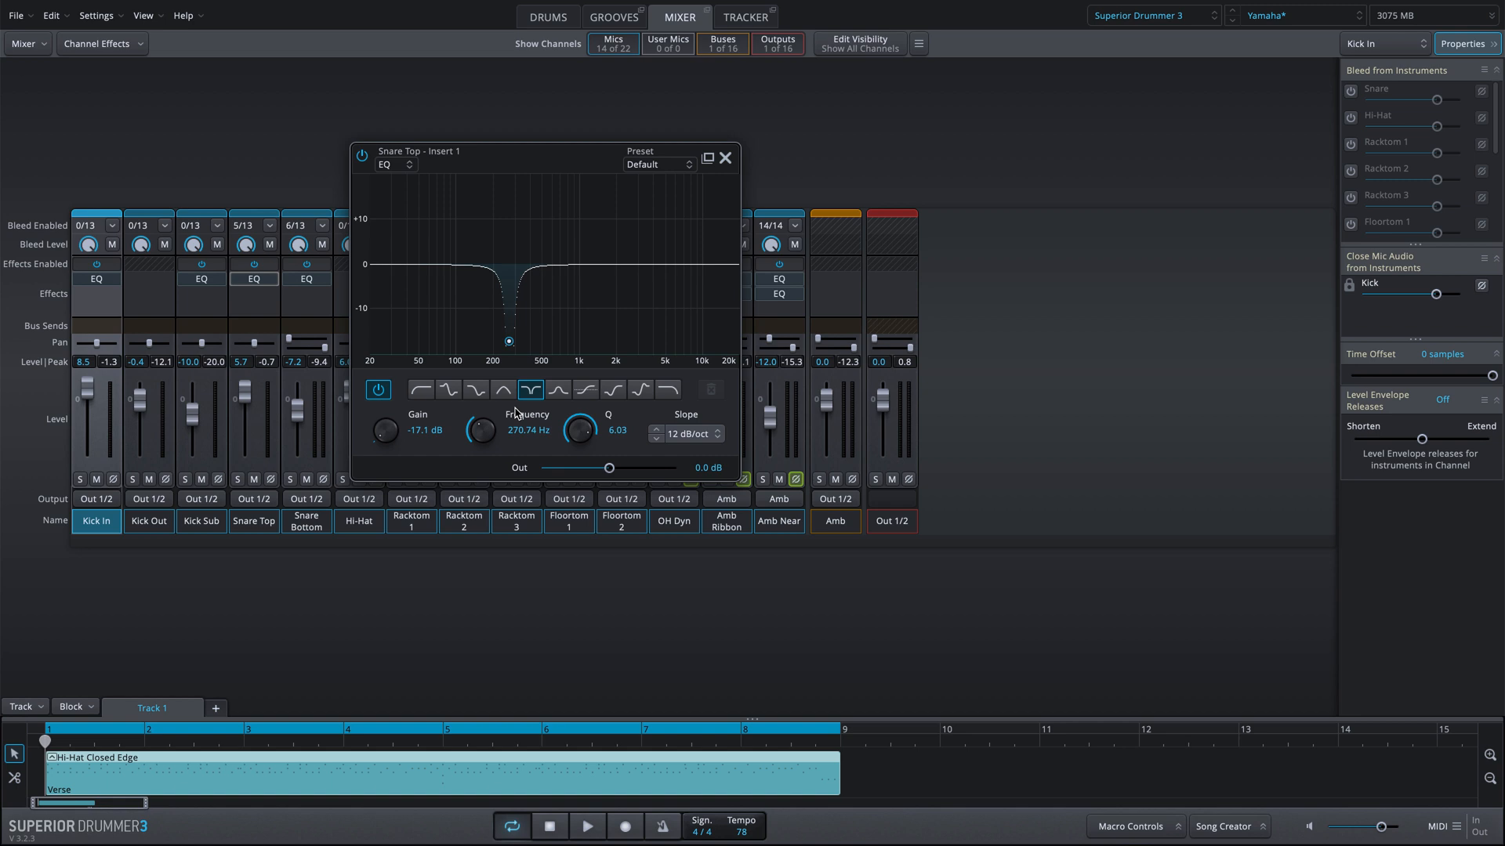
Step: Try every filter shape on the Snare Top EQ band in turn, from high-pass through to low-pass
click(421, 396)
click(448, 393)
click(475, 393)
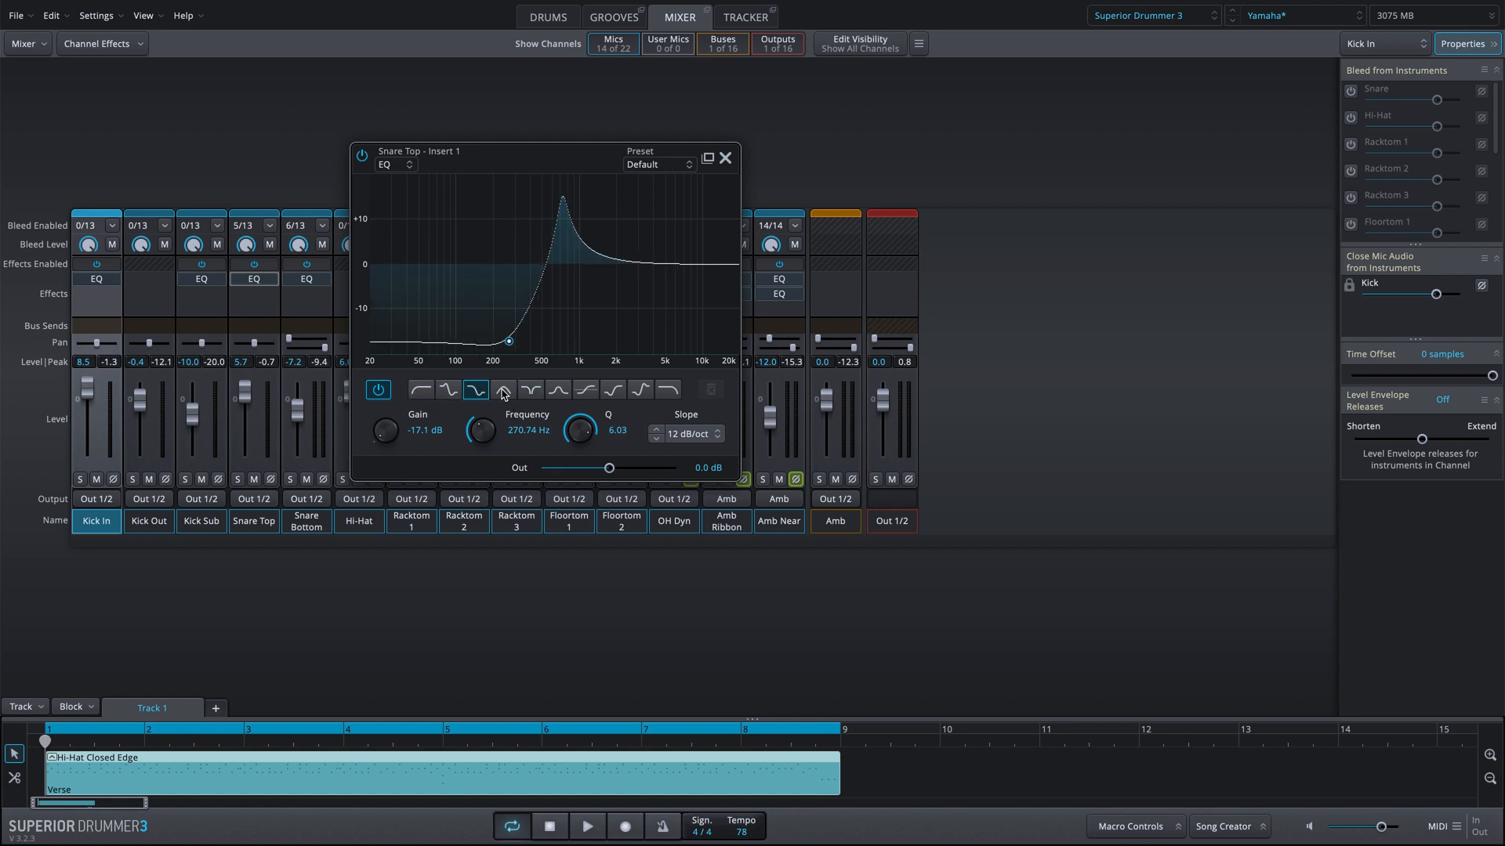
click(503, 394)
click(531, 391)
click(558, 391)
click(586, 391)
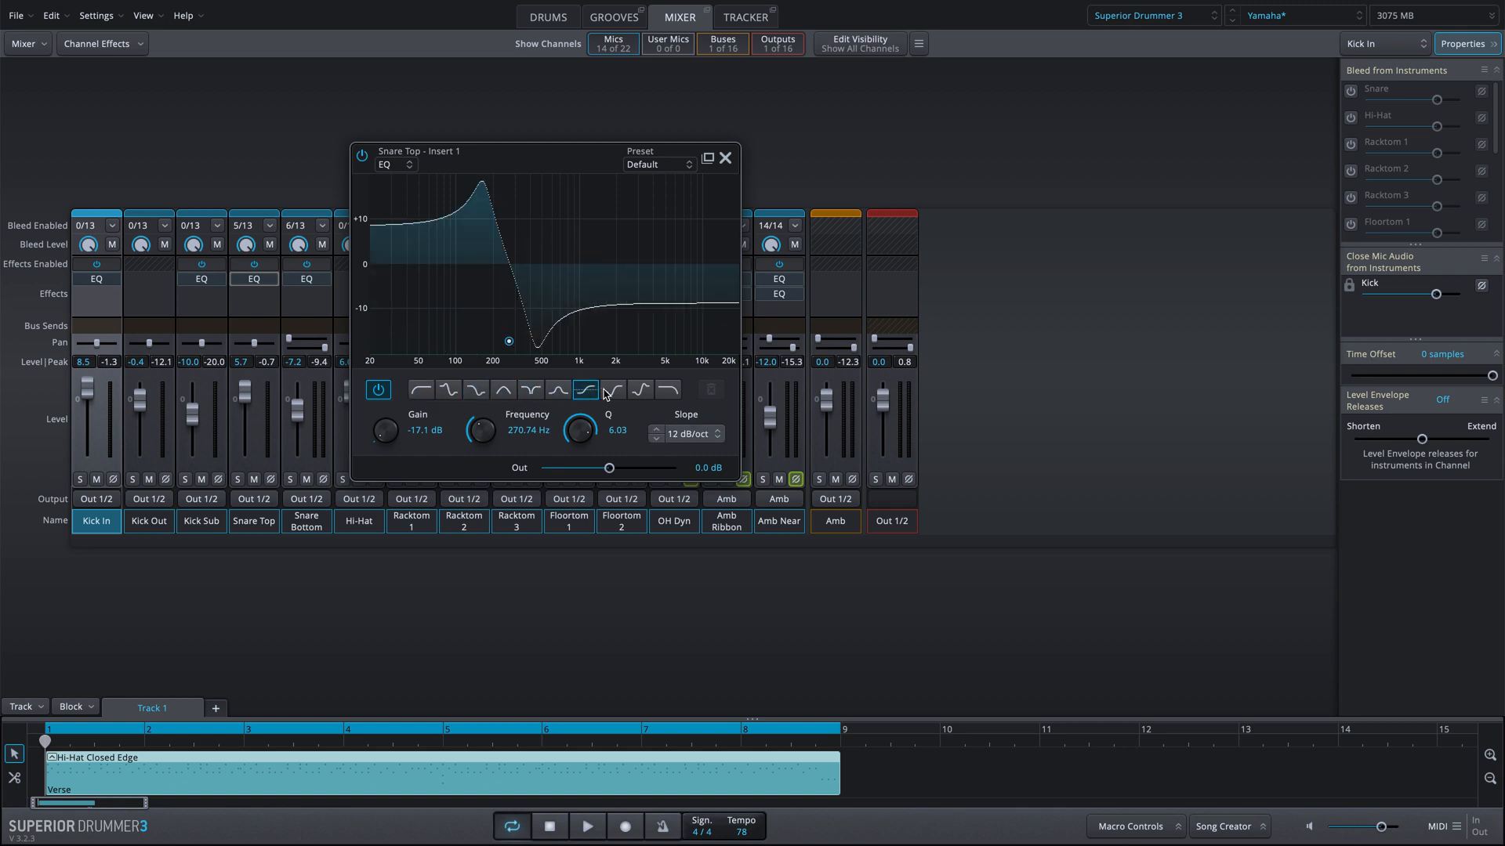
click(613, 391)
click(641, 391)
click(667, 391)
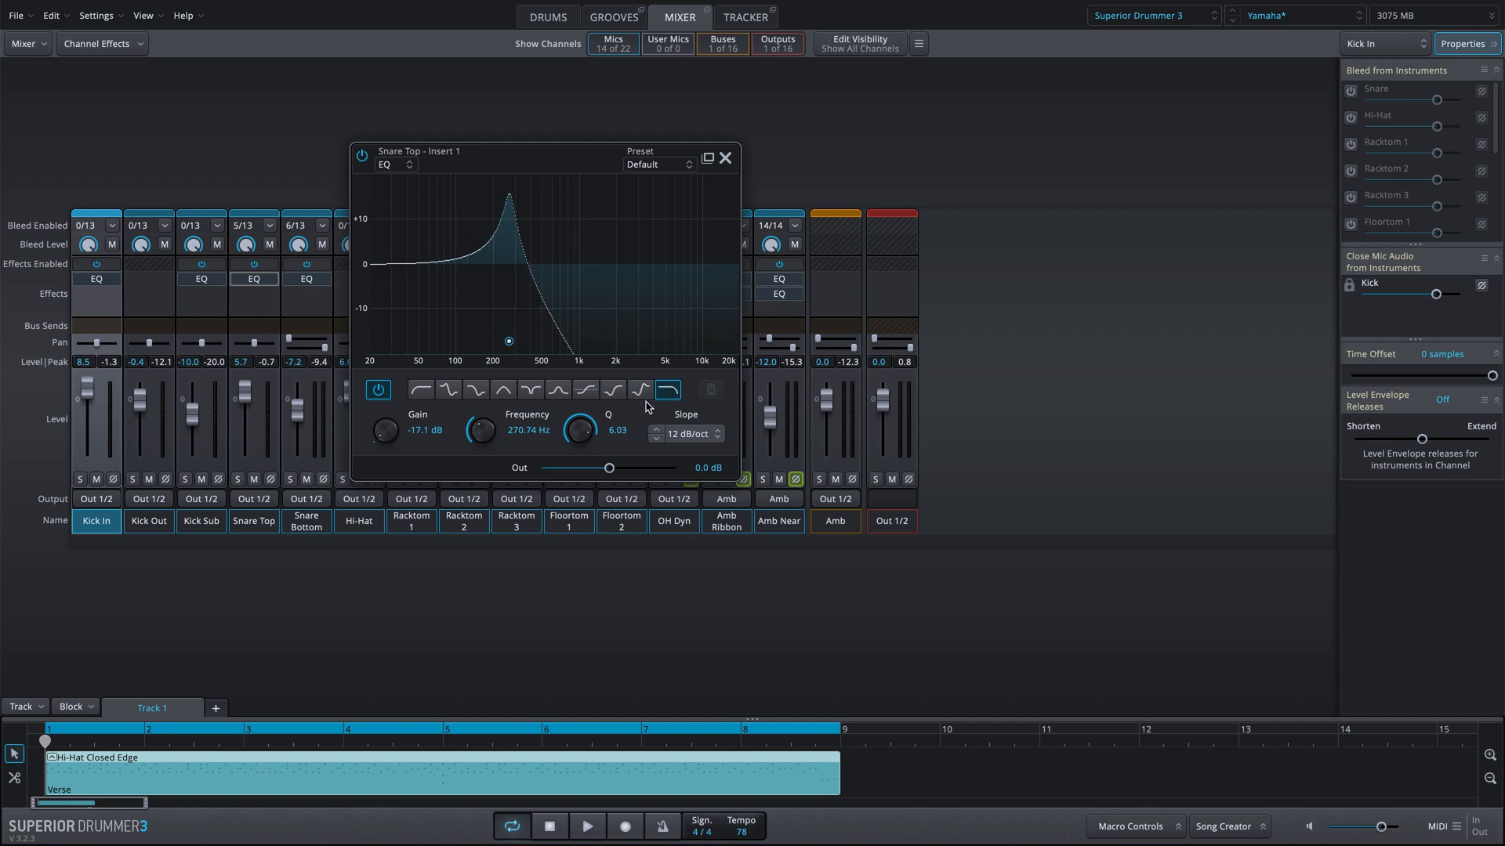
Step: Detach the Snare Top EQ into a floating window, reposition it, and dock it back into the mixer
click(708, 158)
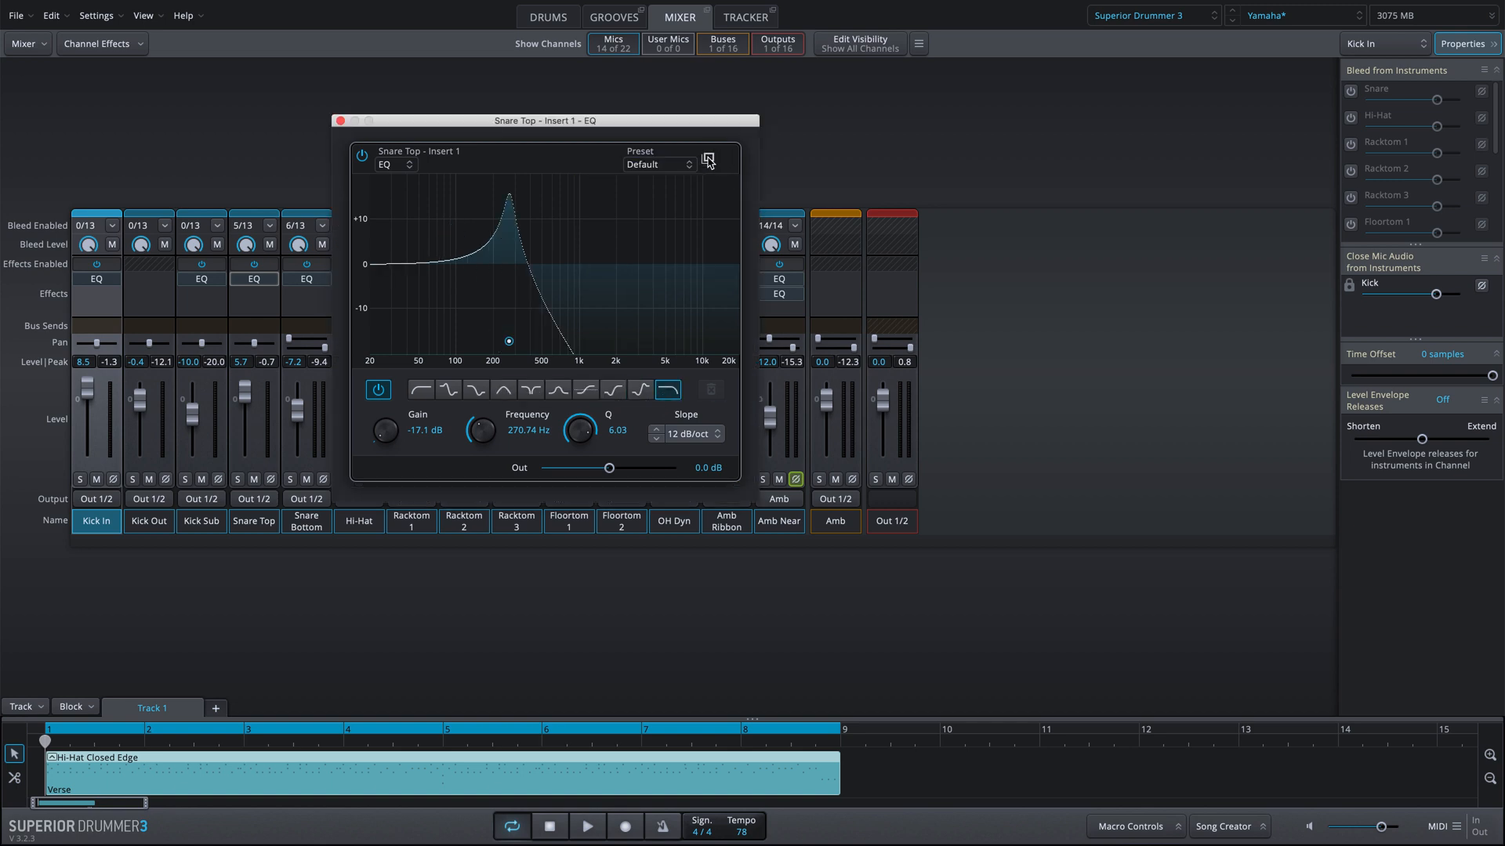
drag(673, 123, 726, 112)
click(758, 149)
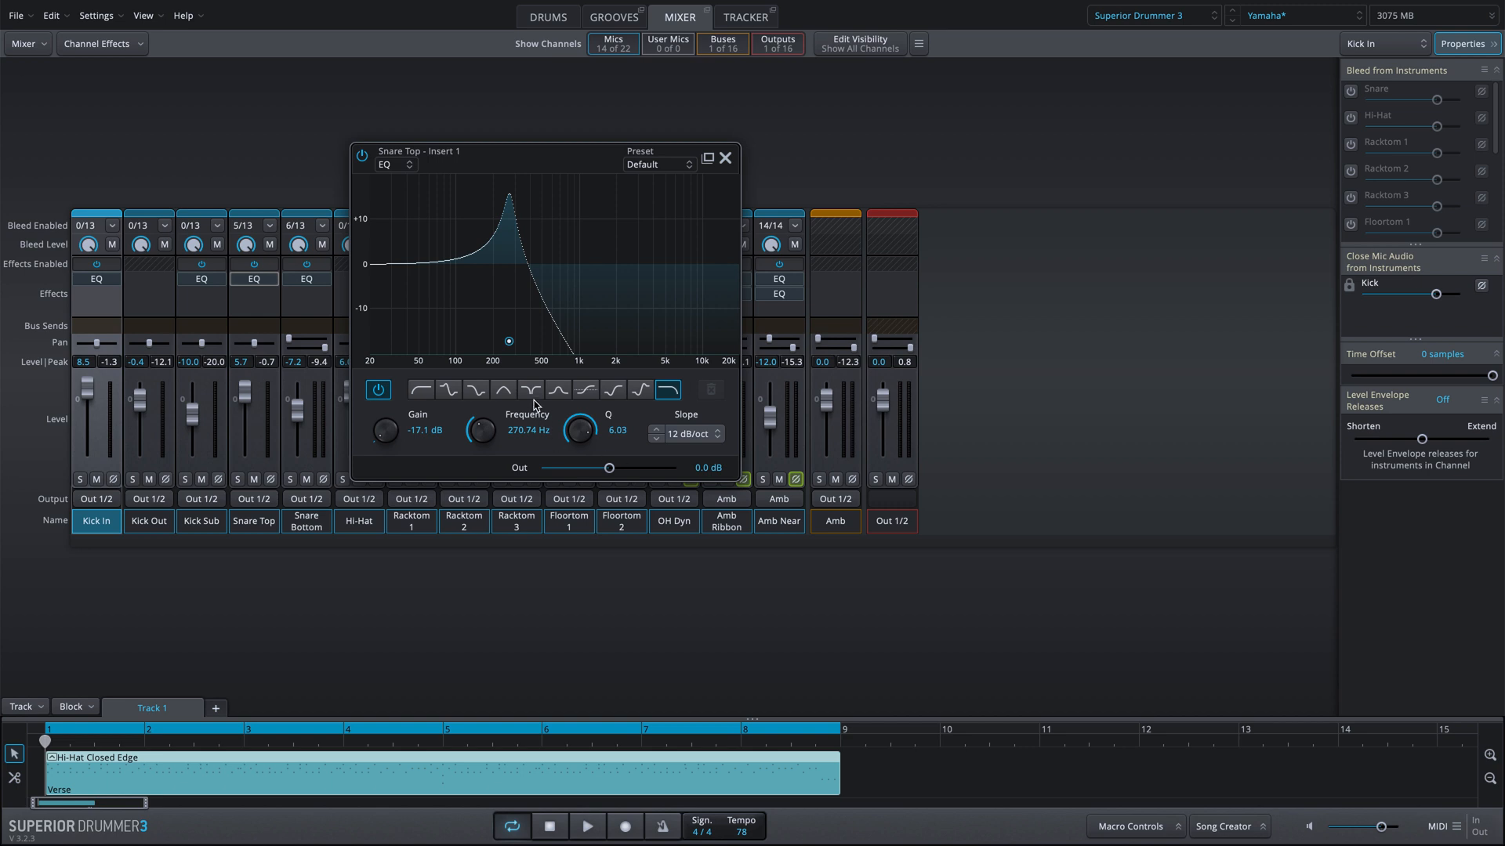
Step: Load the HPF and LPF preset in the Snare Top EQ and replace it with the Kick Smack preset
click(662, 164)
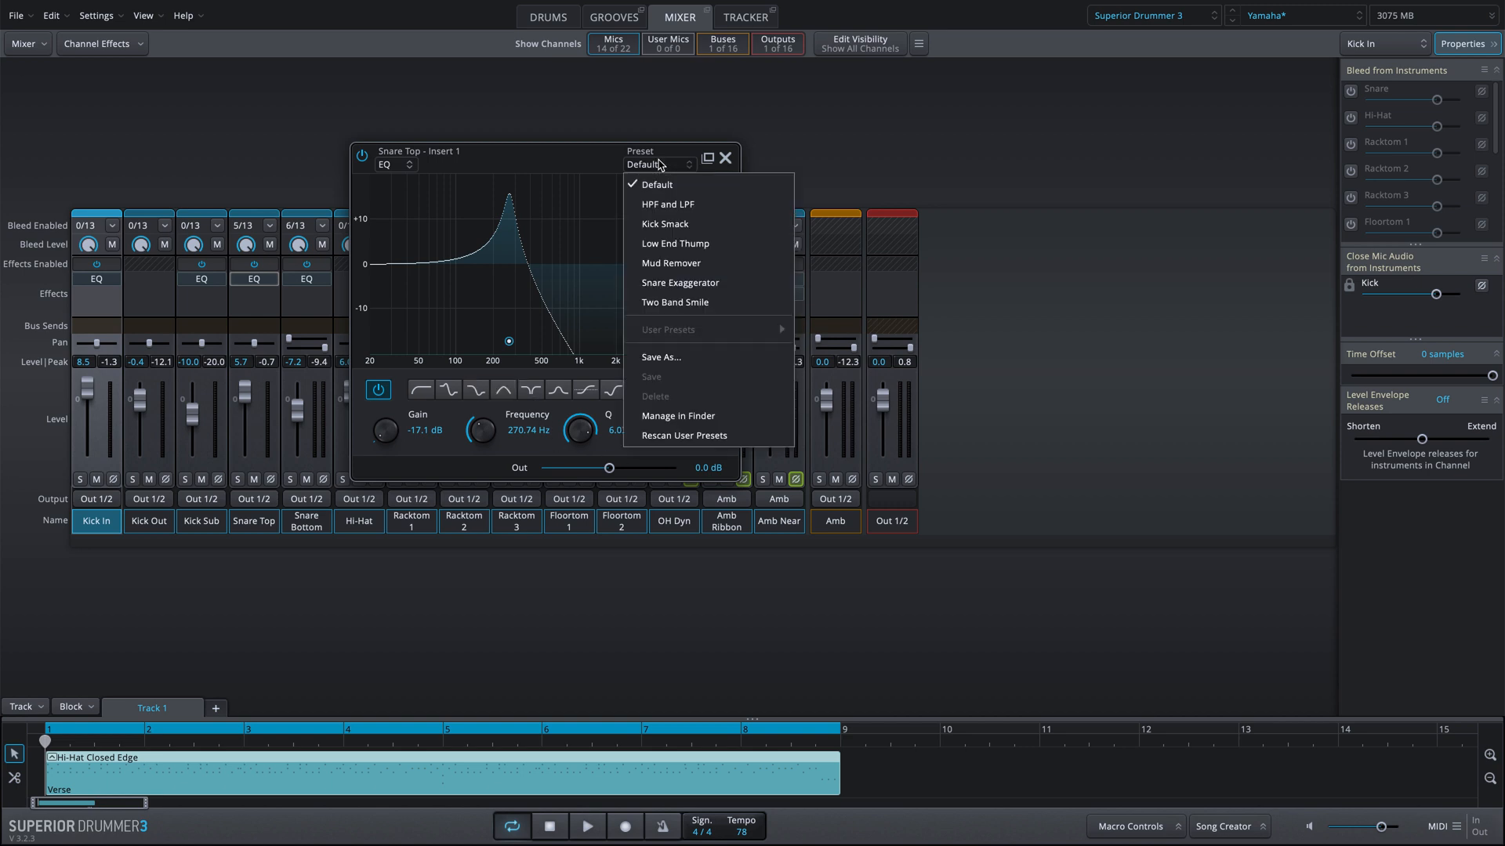
click(671, 204)
click(676, 166)
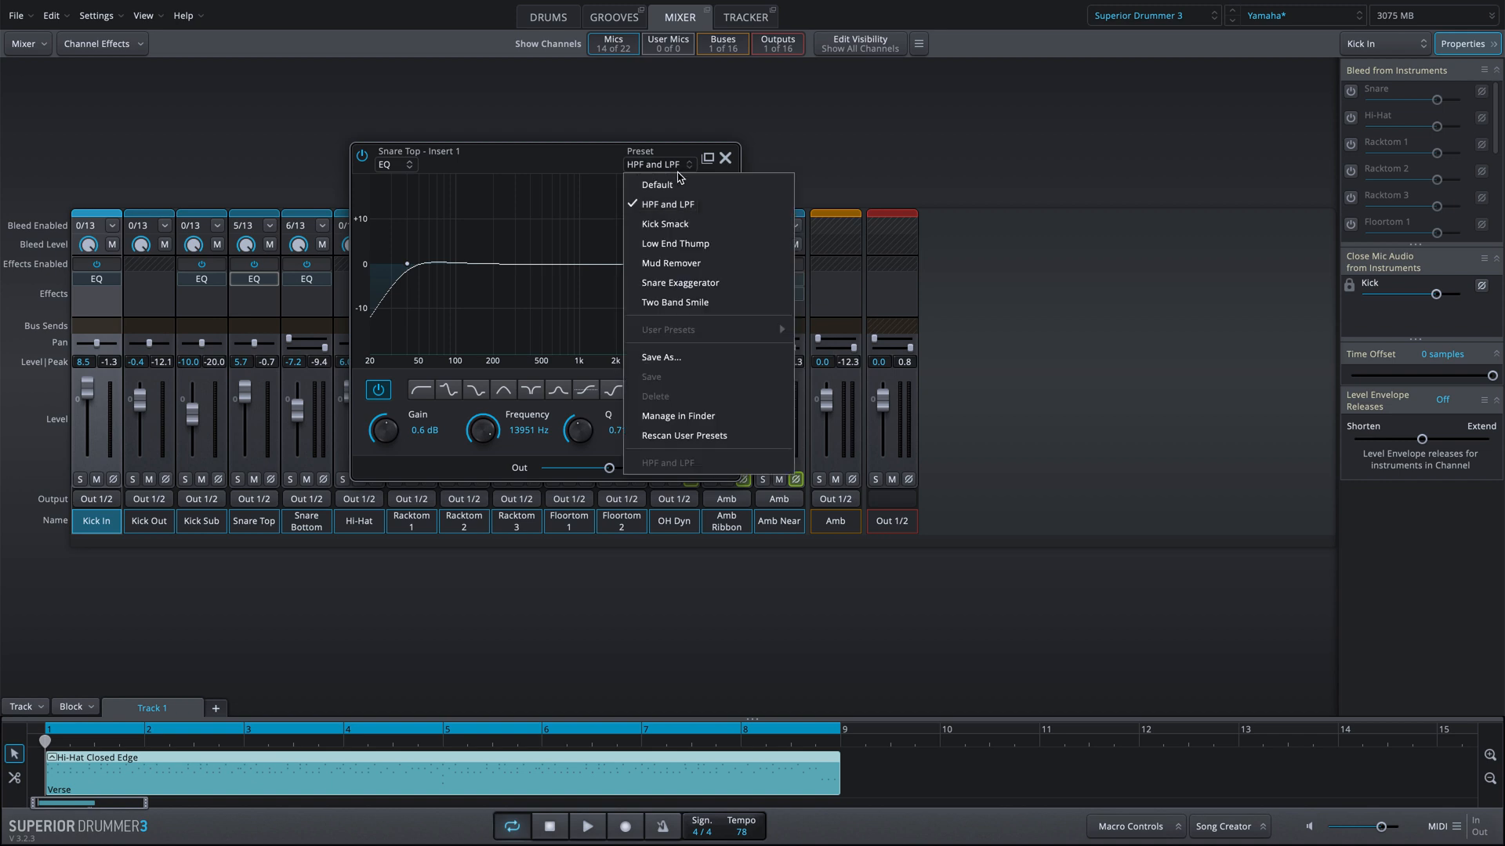
click(671, 225)
Step: Move the high-frequency peak band to about 2433 Hz and 8.2 dB, widen it to a Q of 0.35 and narrow it again
mouse_move(643, 234)
mouse_down()
mouse_move(560, 231)
mouse_move(628, 231)
mouse_up()
scroll(627, 231, down, 5)
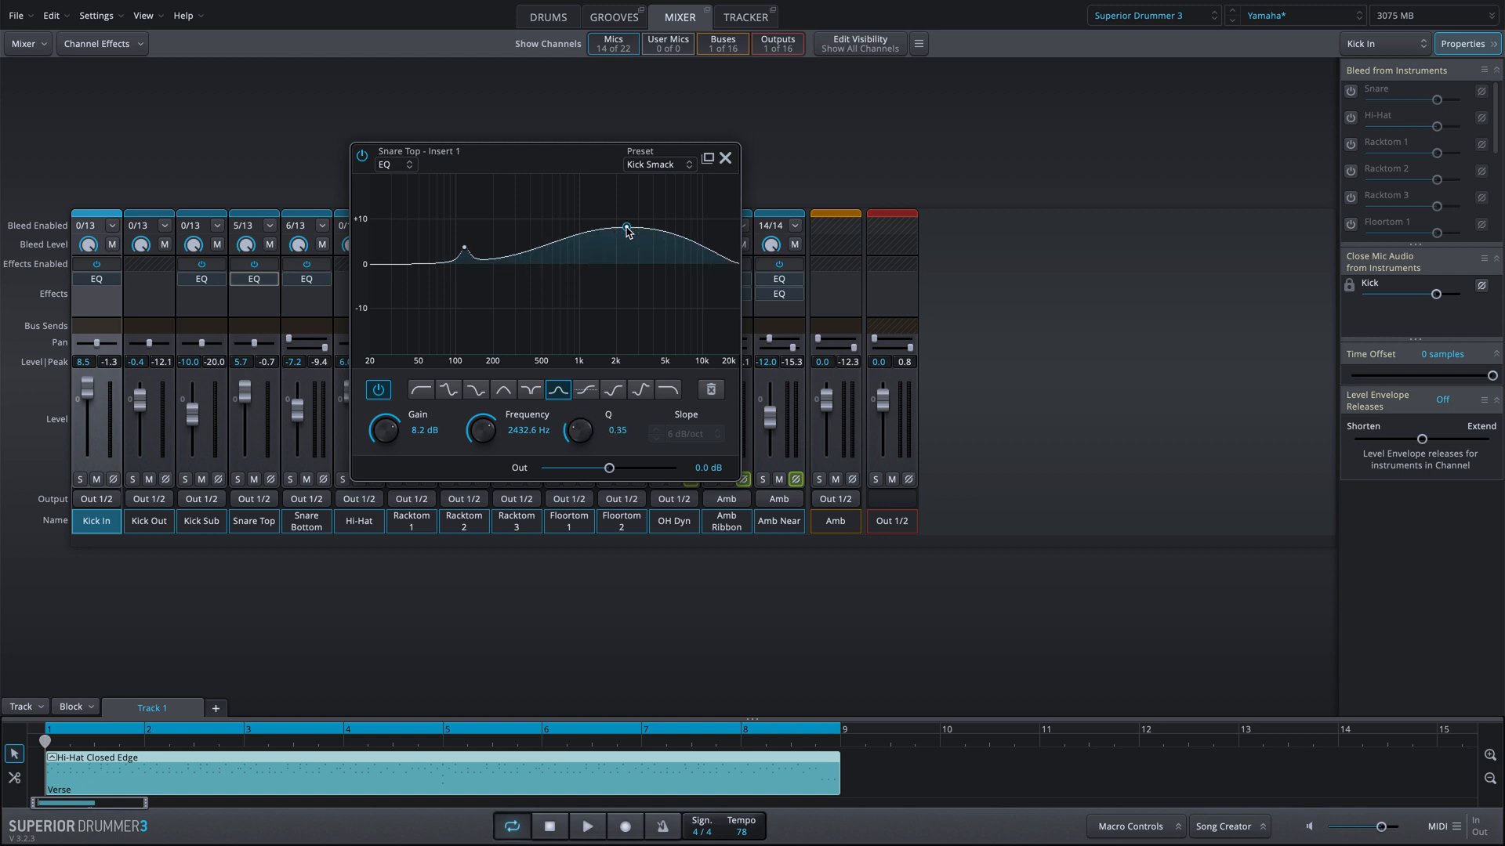
scroll(627, 231, up, 6)
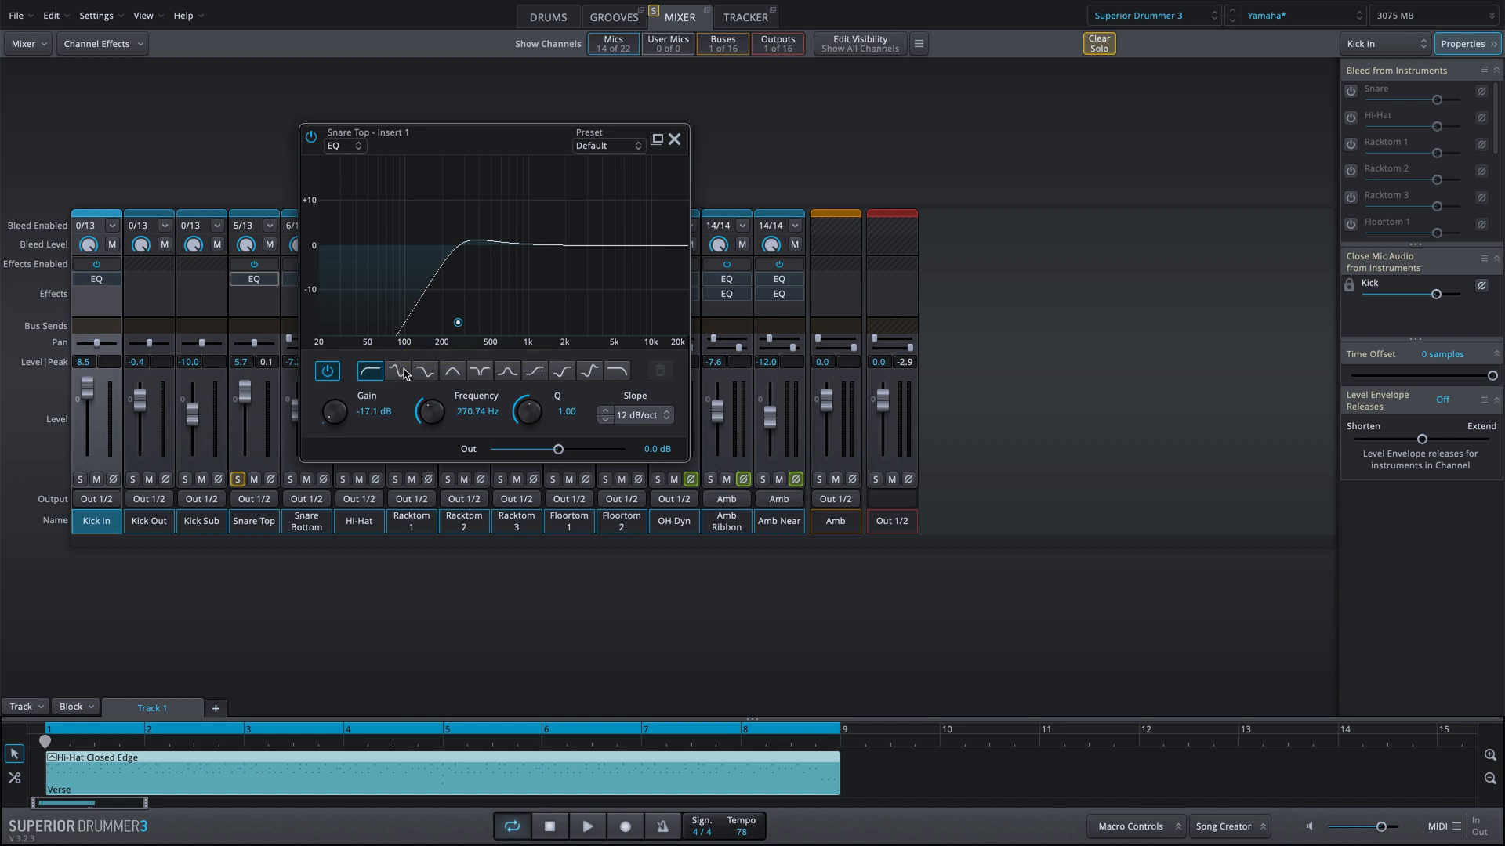
Step: Audition the Snare Top EQ band's filter shapes from low-shelf through band-pass, notch, peak and high-shelf to low-pass
click(422, 373)
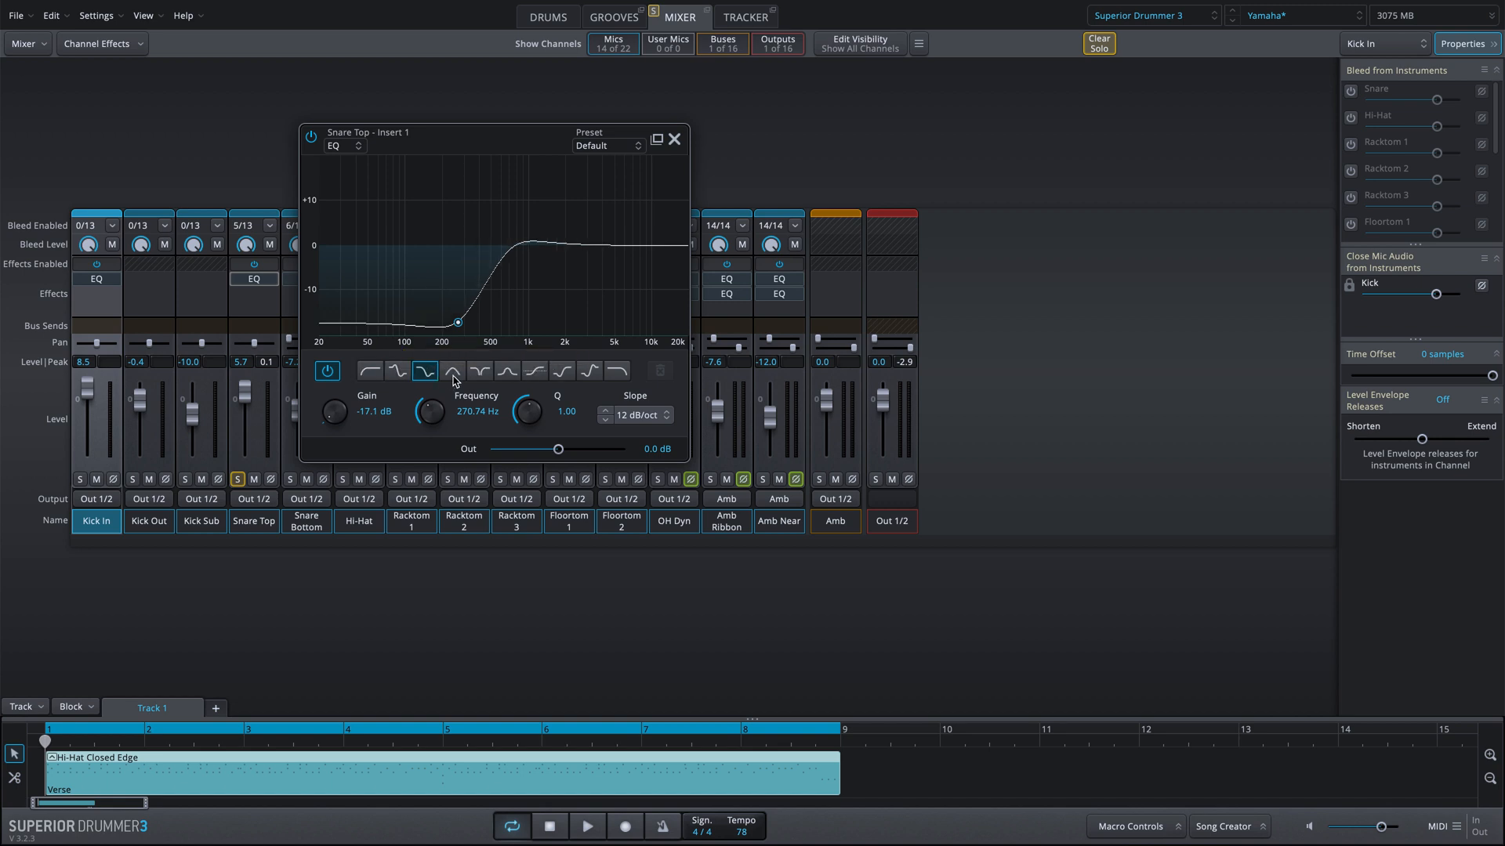
click(453, 373)
click(481, 377)
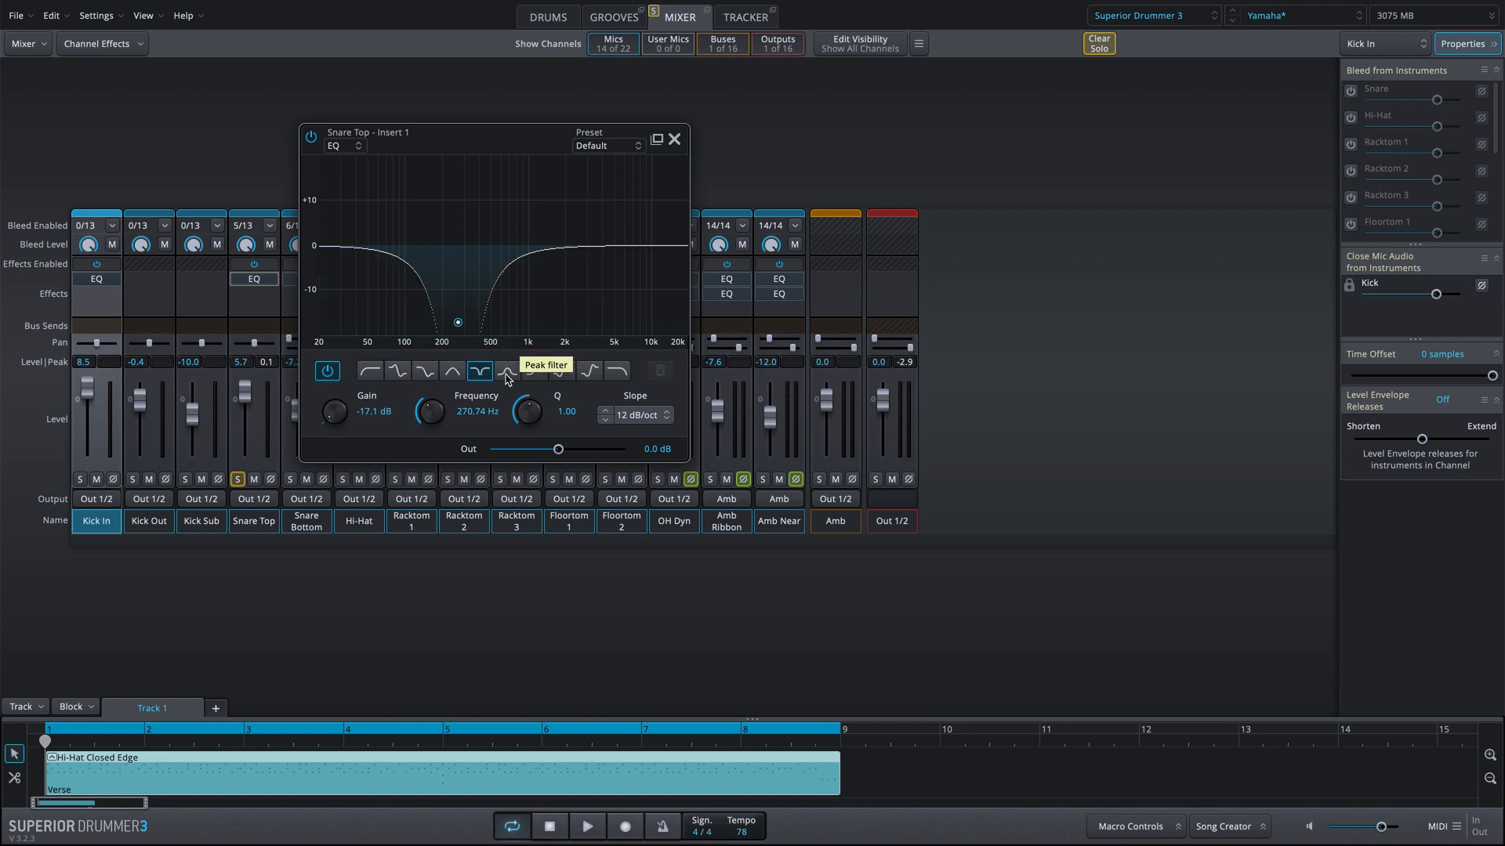
click(506, 374)
click(531, 377)
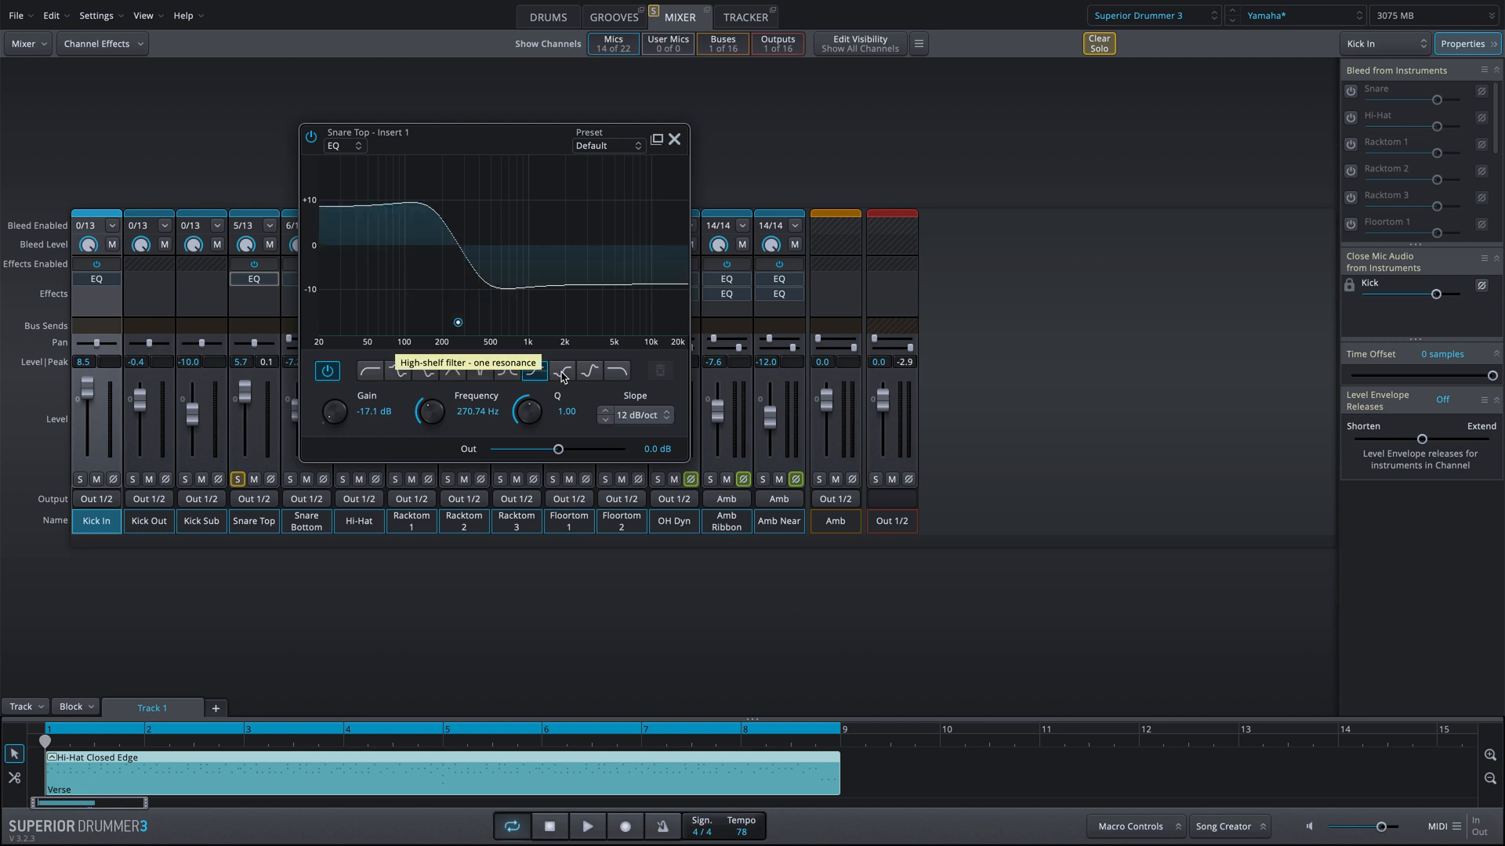
click(561, 374)
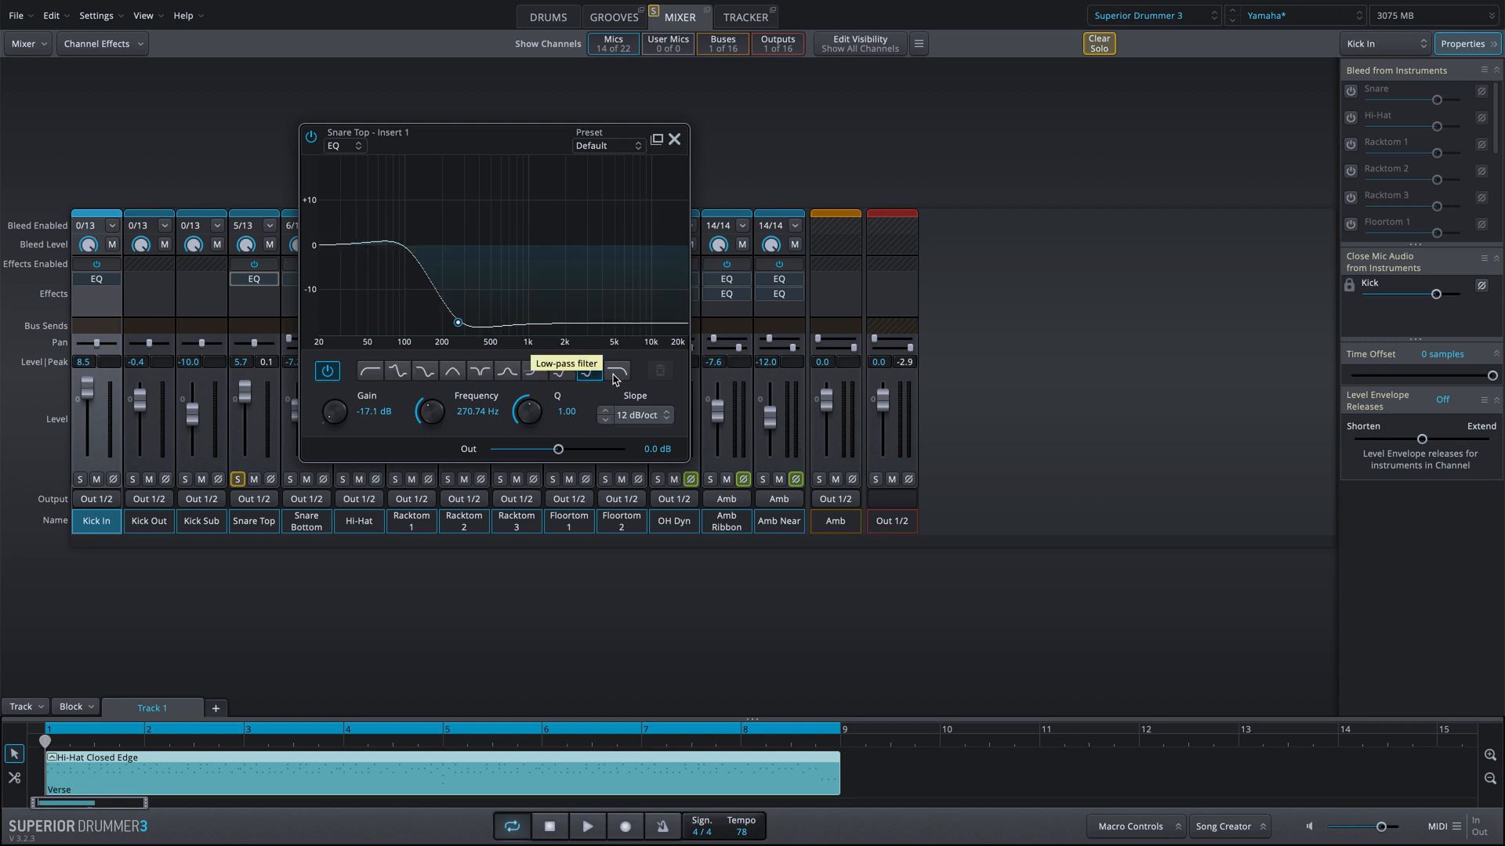
click(616, 373)
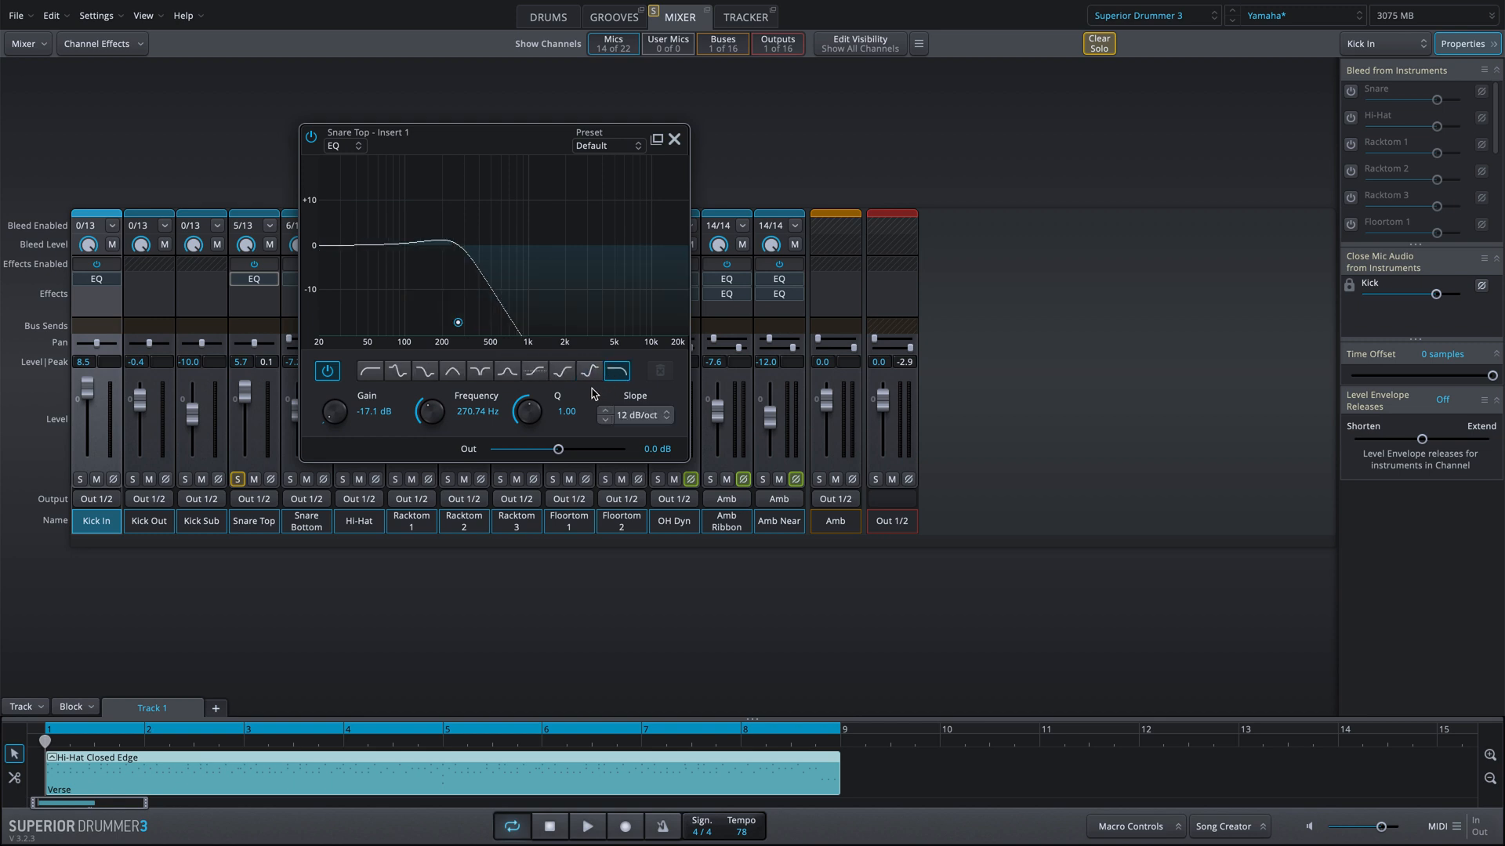
Step: Switch the Snare Top EQ band between the notch, band-pass and tilt shapes, finishing on the notch filter
click(481, 374)
click(453, 374)
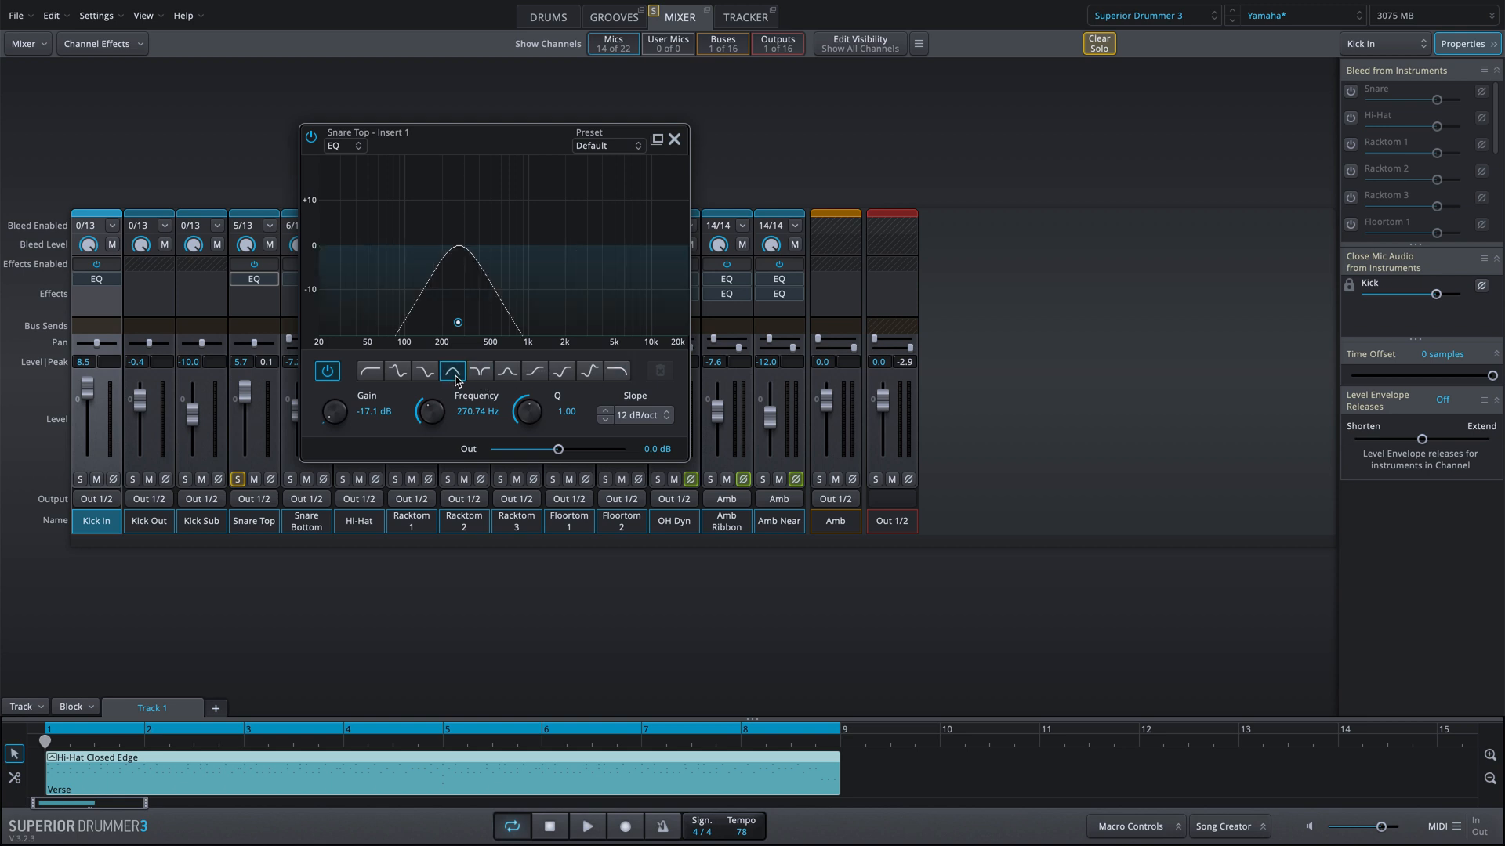
click(536, 373)
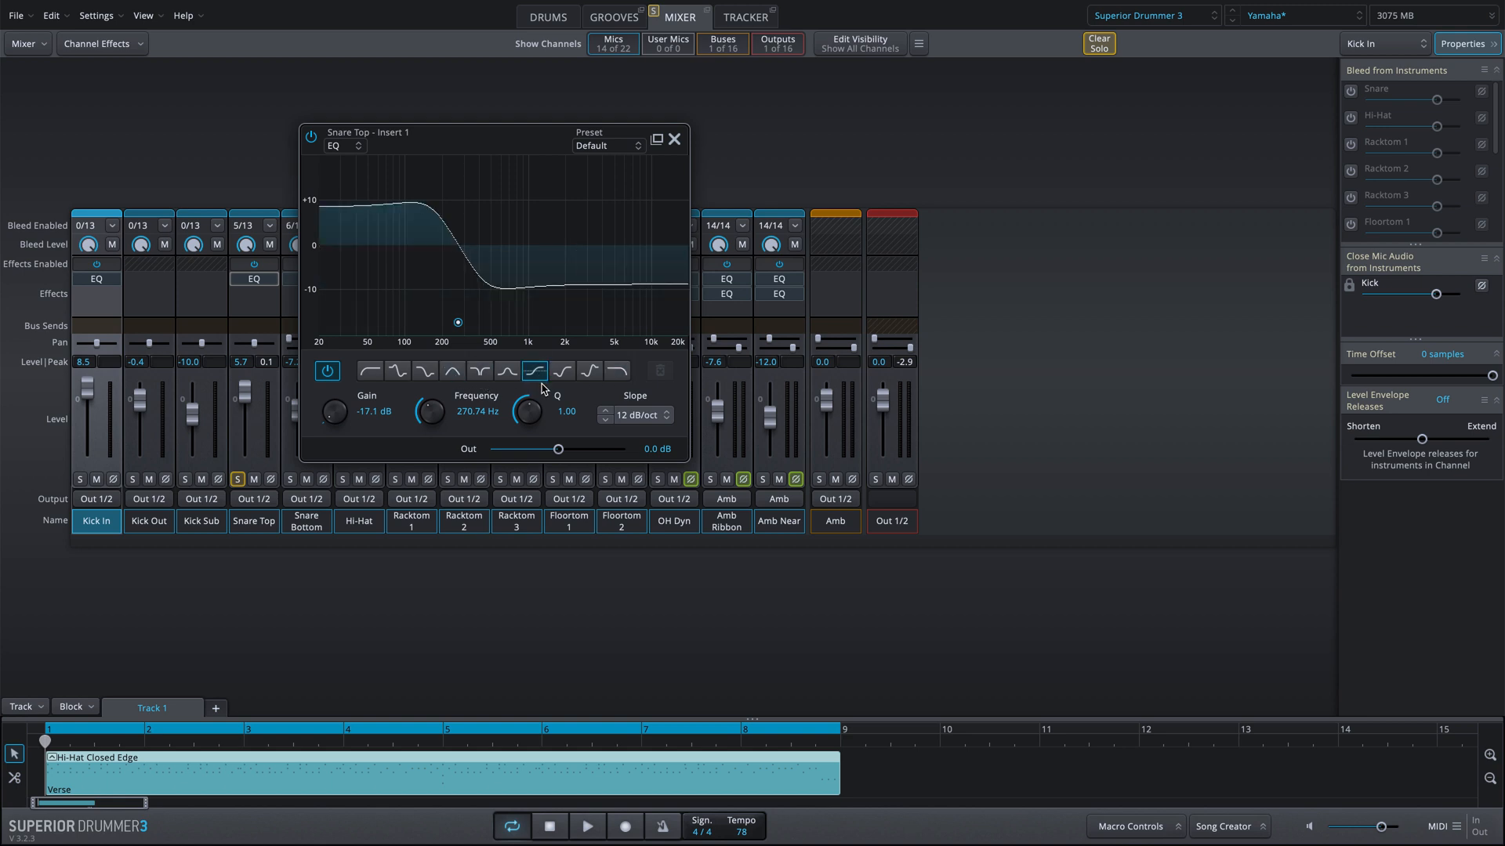
click(479, 371)
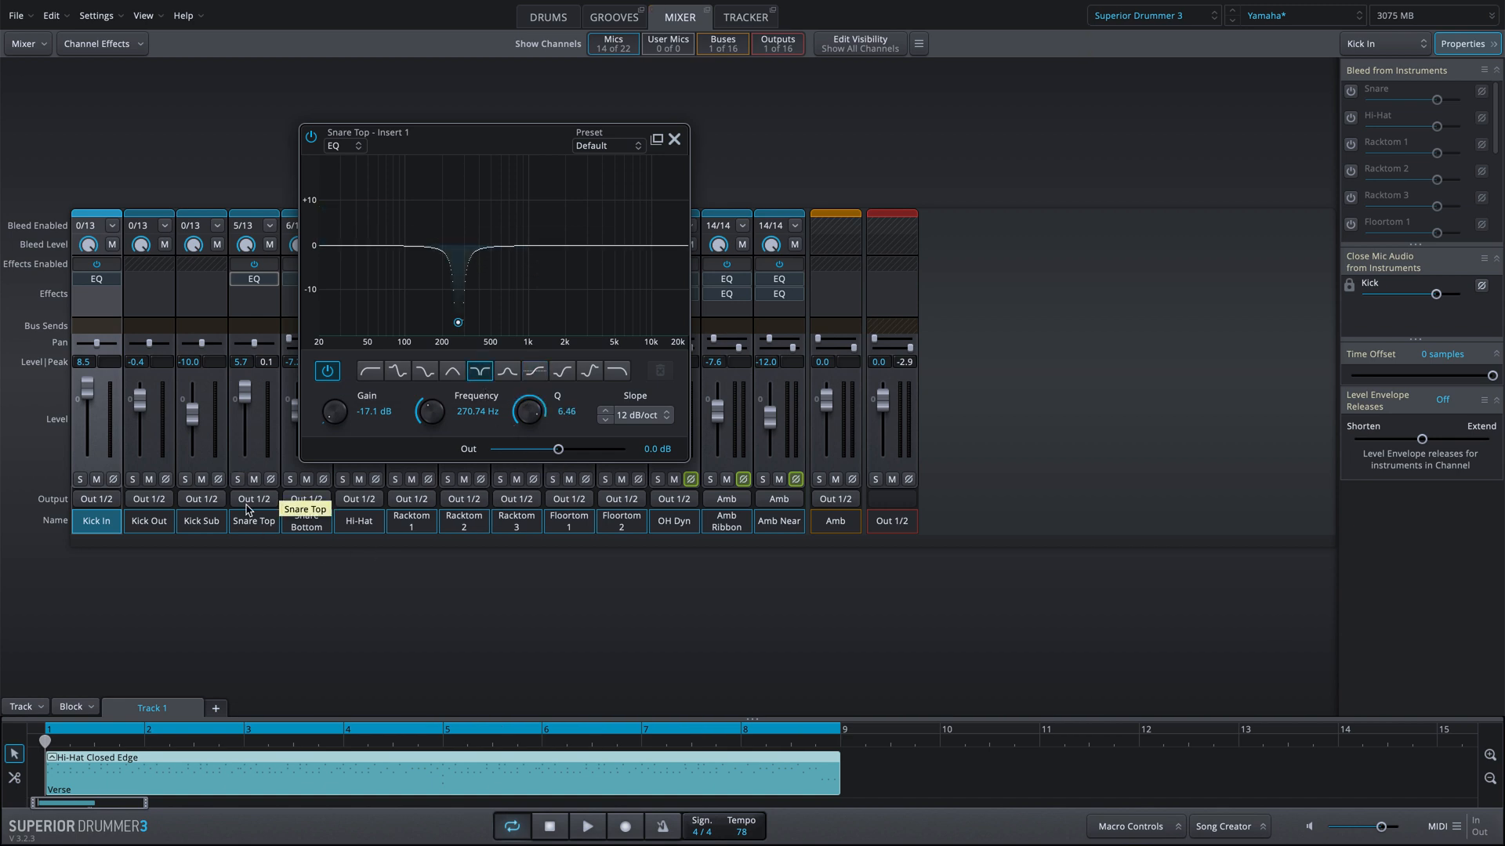
Step: Solo the Snare Top channel and play the track, bypassing and re-enabling its EQ to compare the sound
click(238, 478)
key(space)
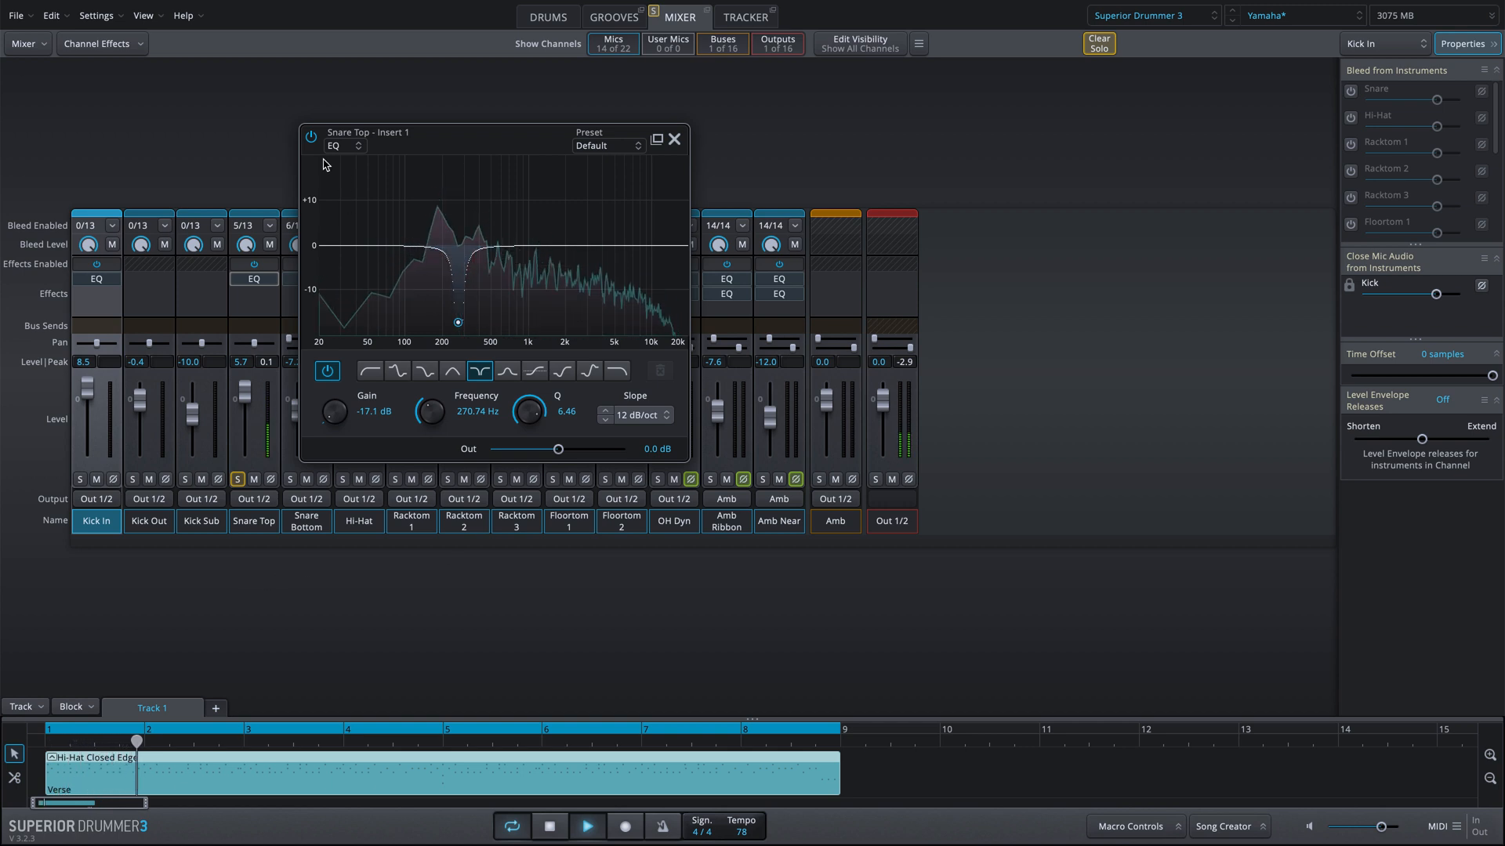
click(311, 139)
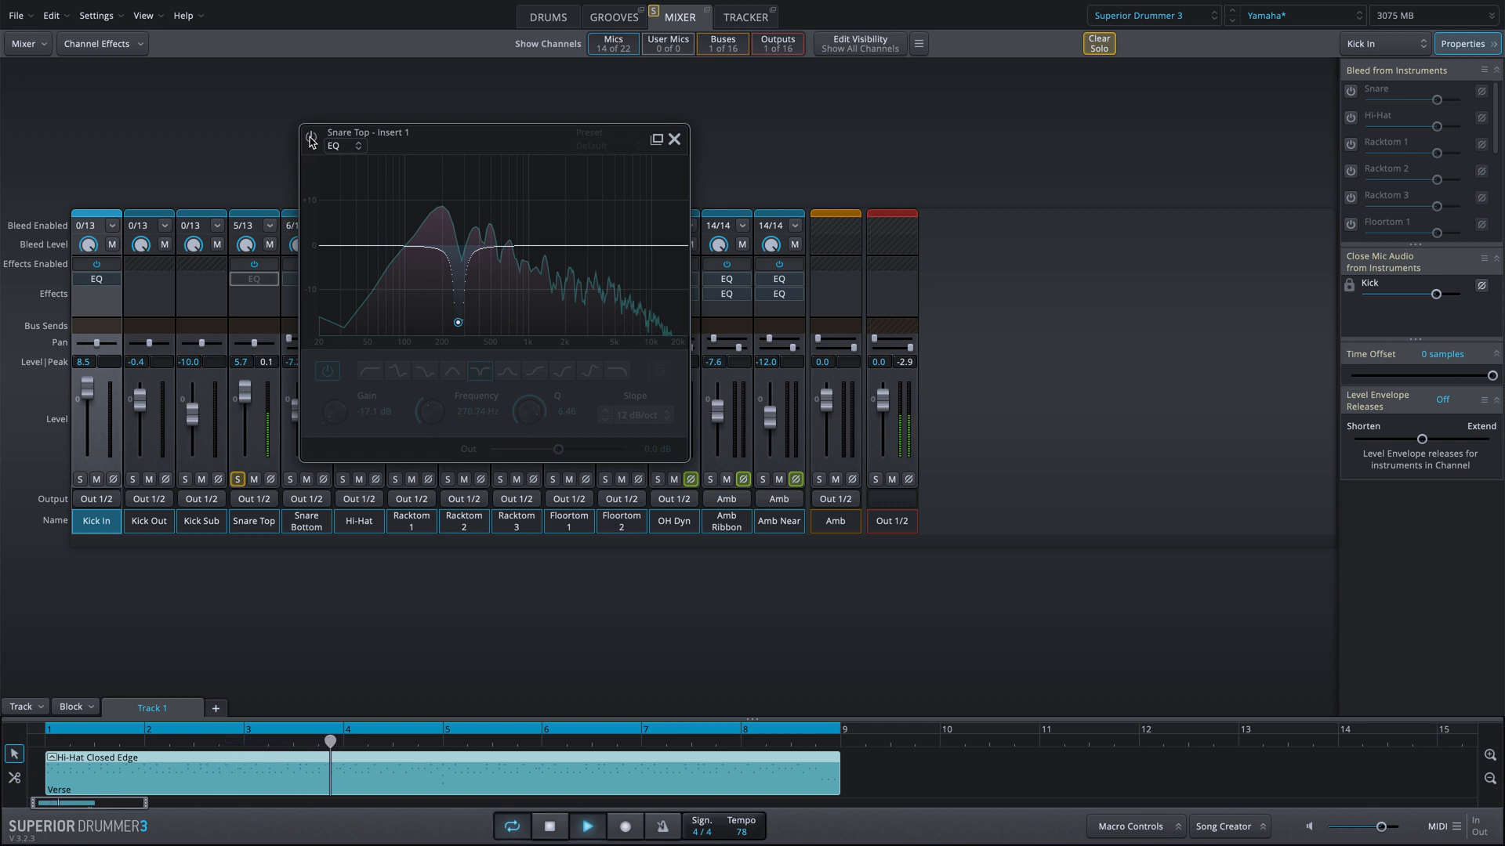
click(311, 138)
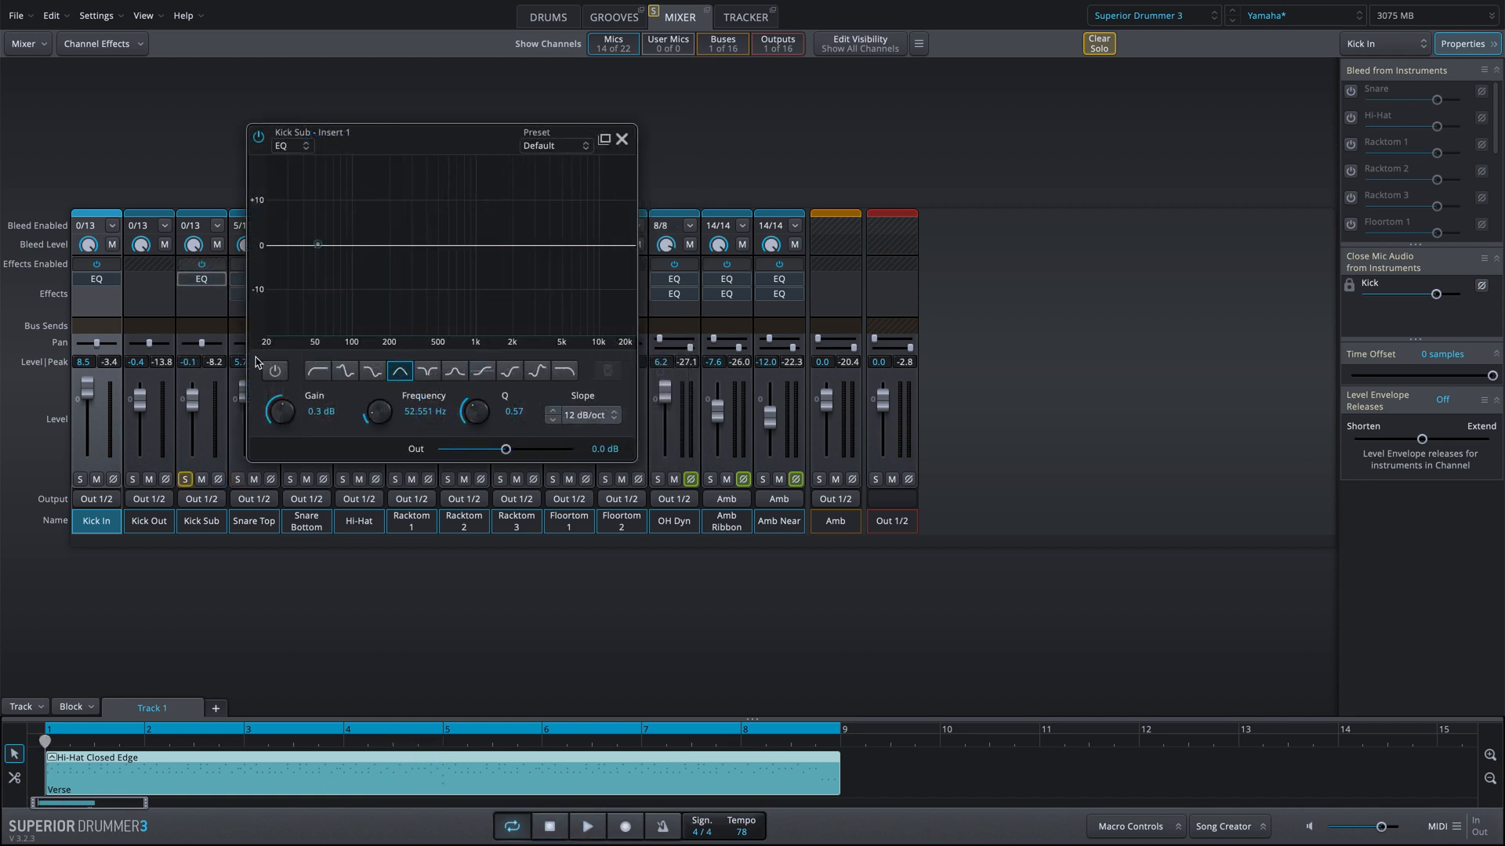
Step: Enable the Kick Sub EQ's band-pass band and set it to about 46 Hz with 1.0 dB gain and a Q of 0.84
click(273, 371)
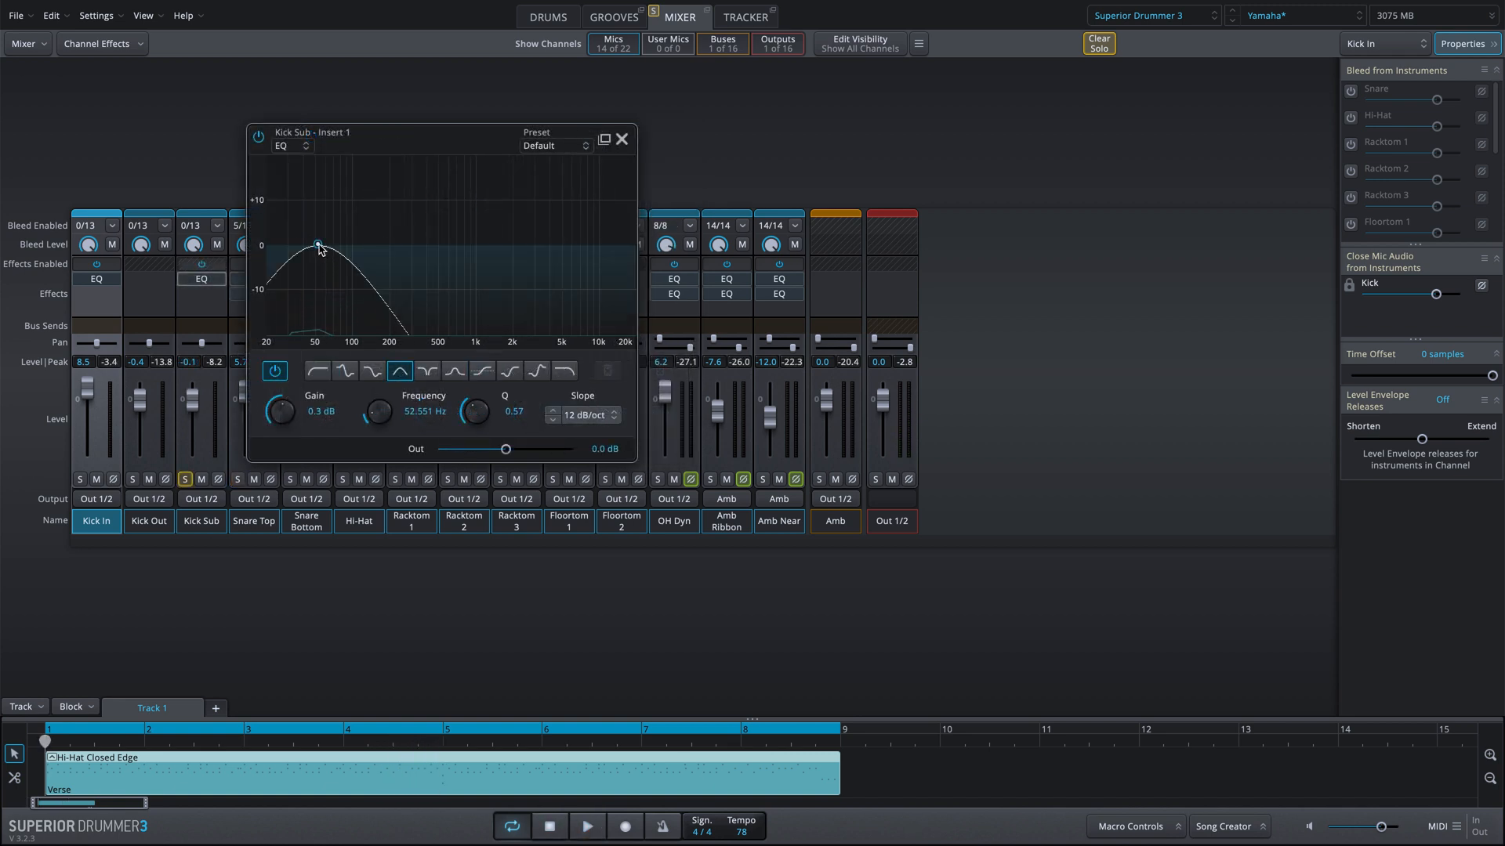
drag(318, 245, 458, 246)
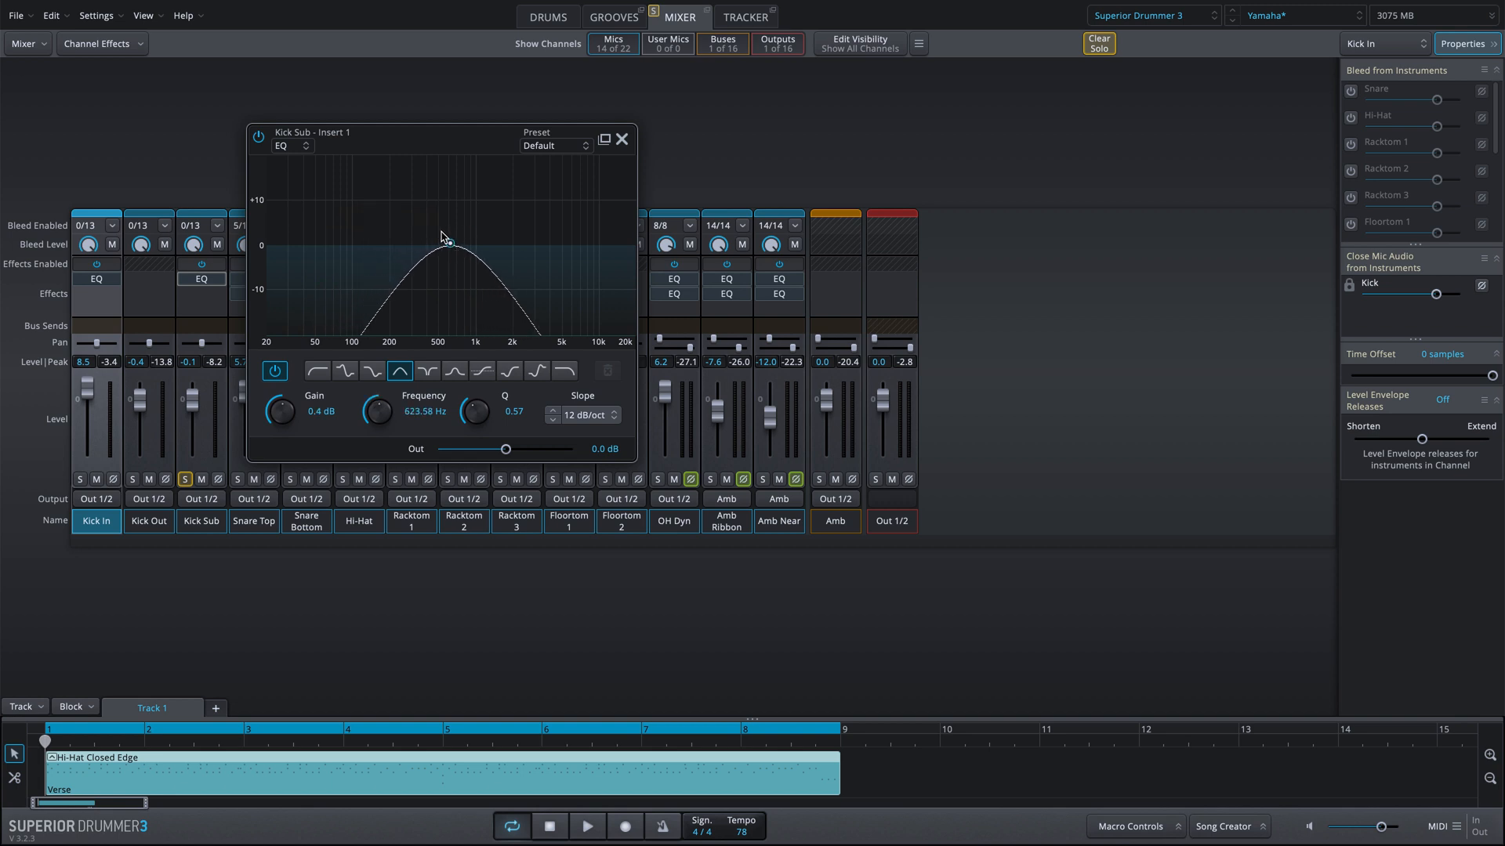
scroll(451, 246, down, 10)
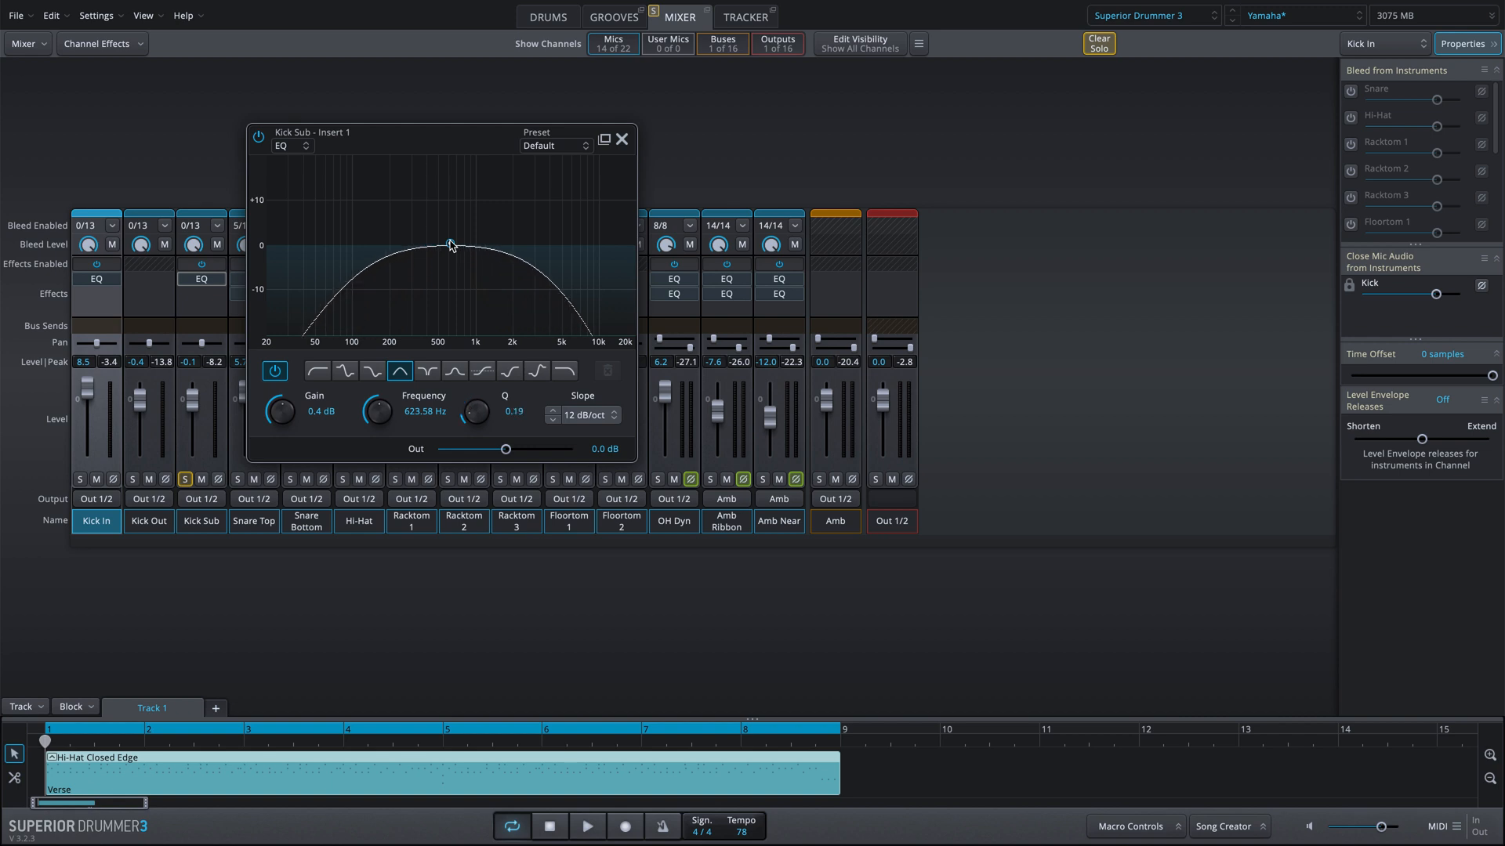
scroll(450, 245, up, 12)
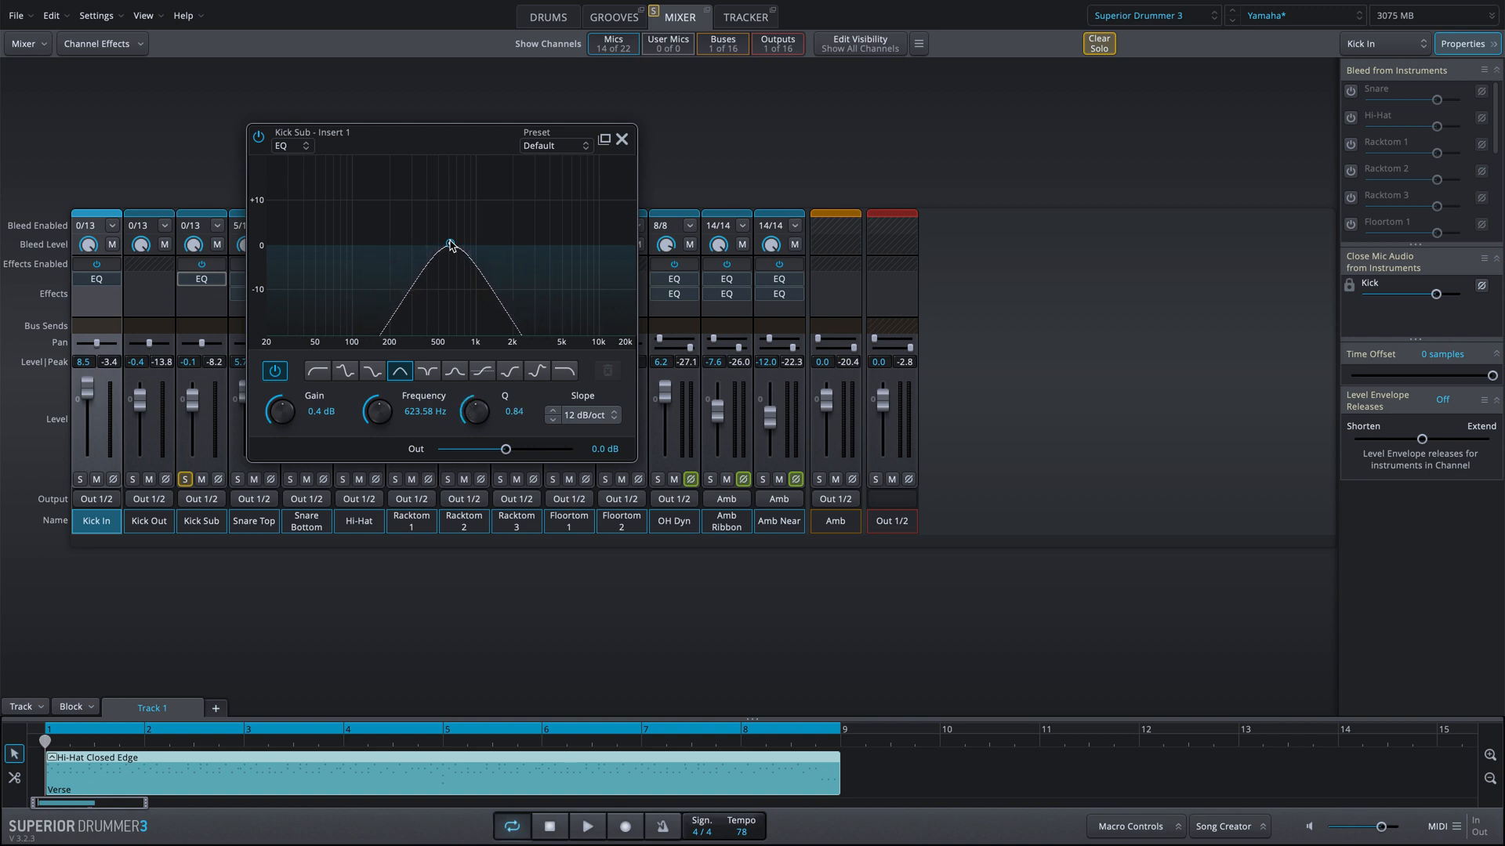
drag(451, 245, 311, 241)
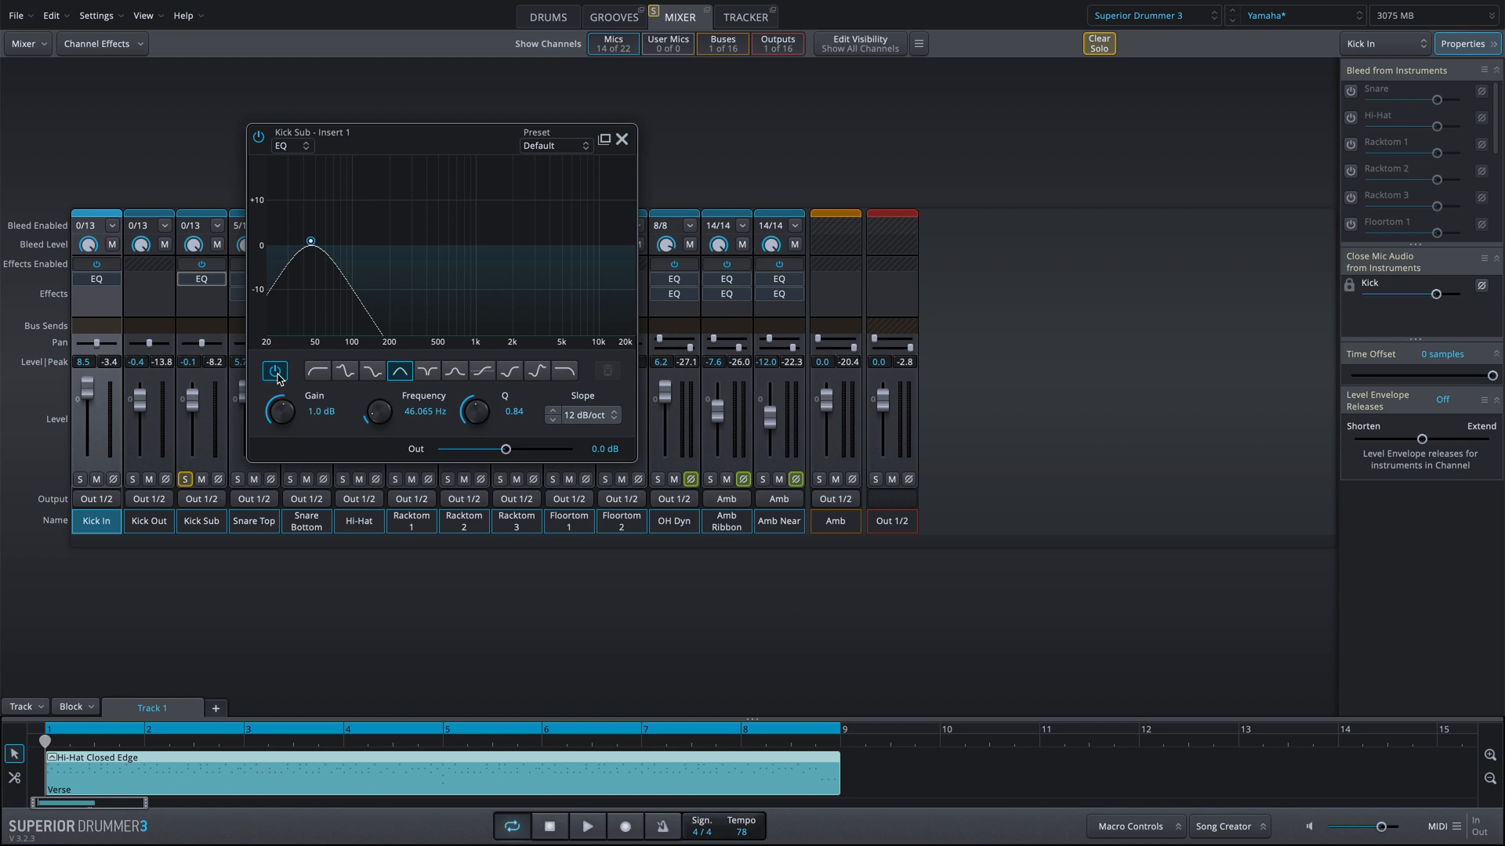
Step: Play the soloed Kick Sub while switching its band-pass band off and on to compare the sound
click(276, 372)
key(space)
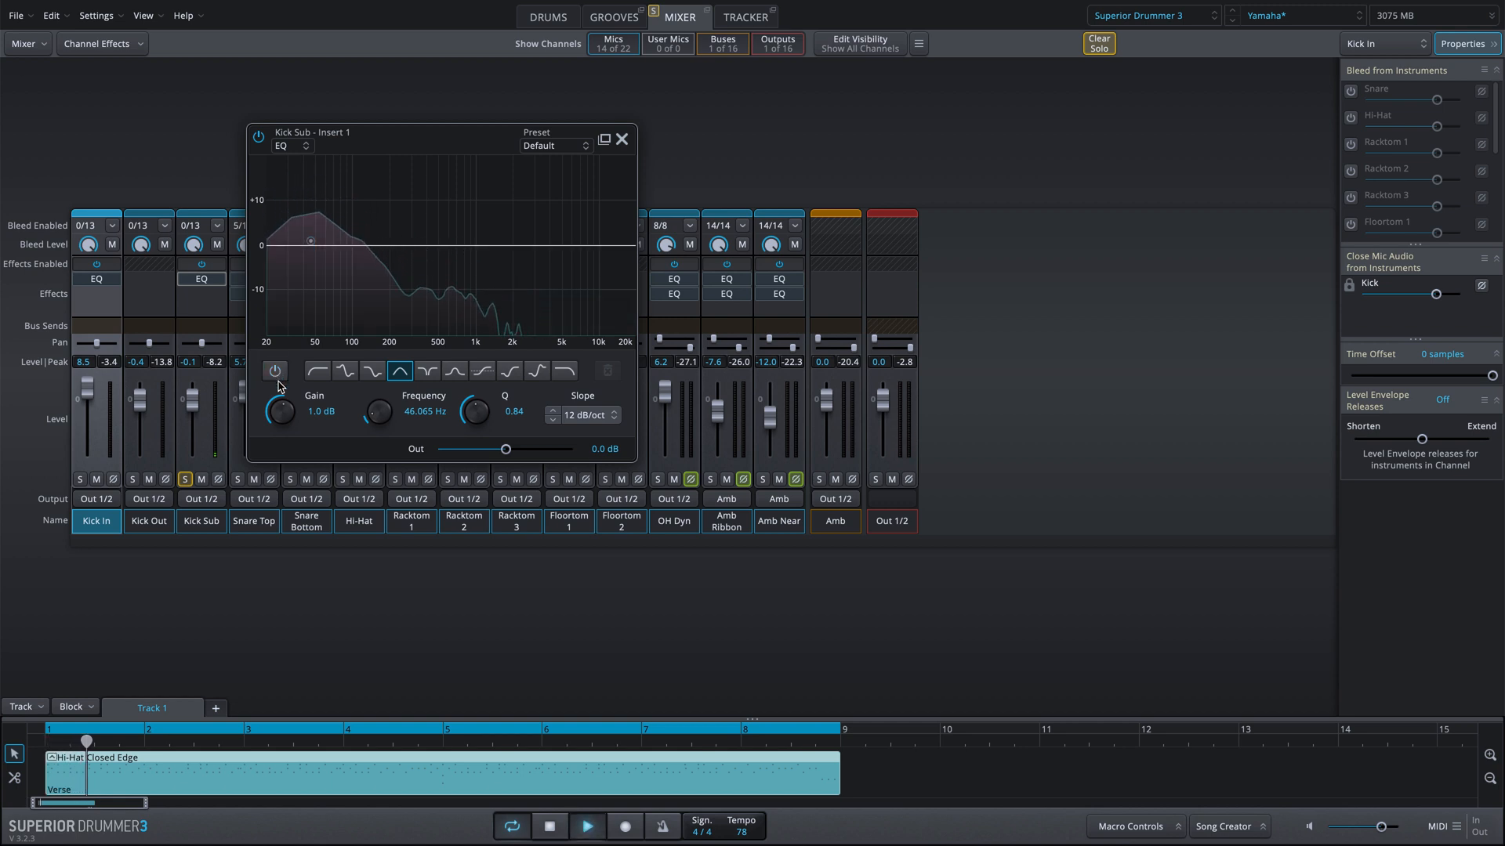
click(275, 372)
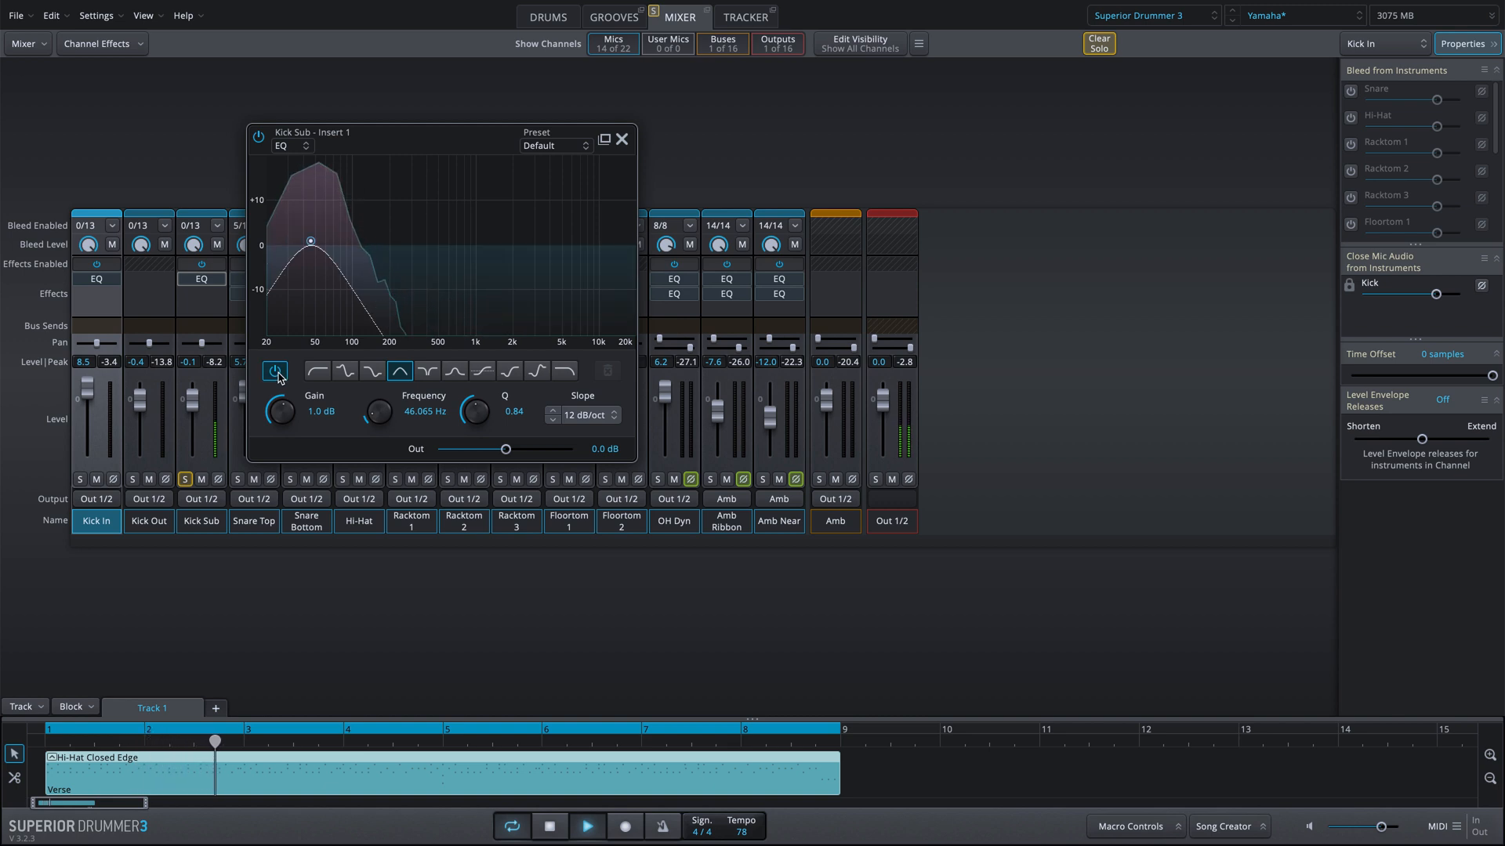
click(276, 372)
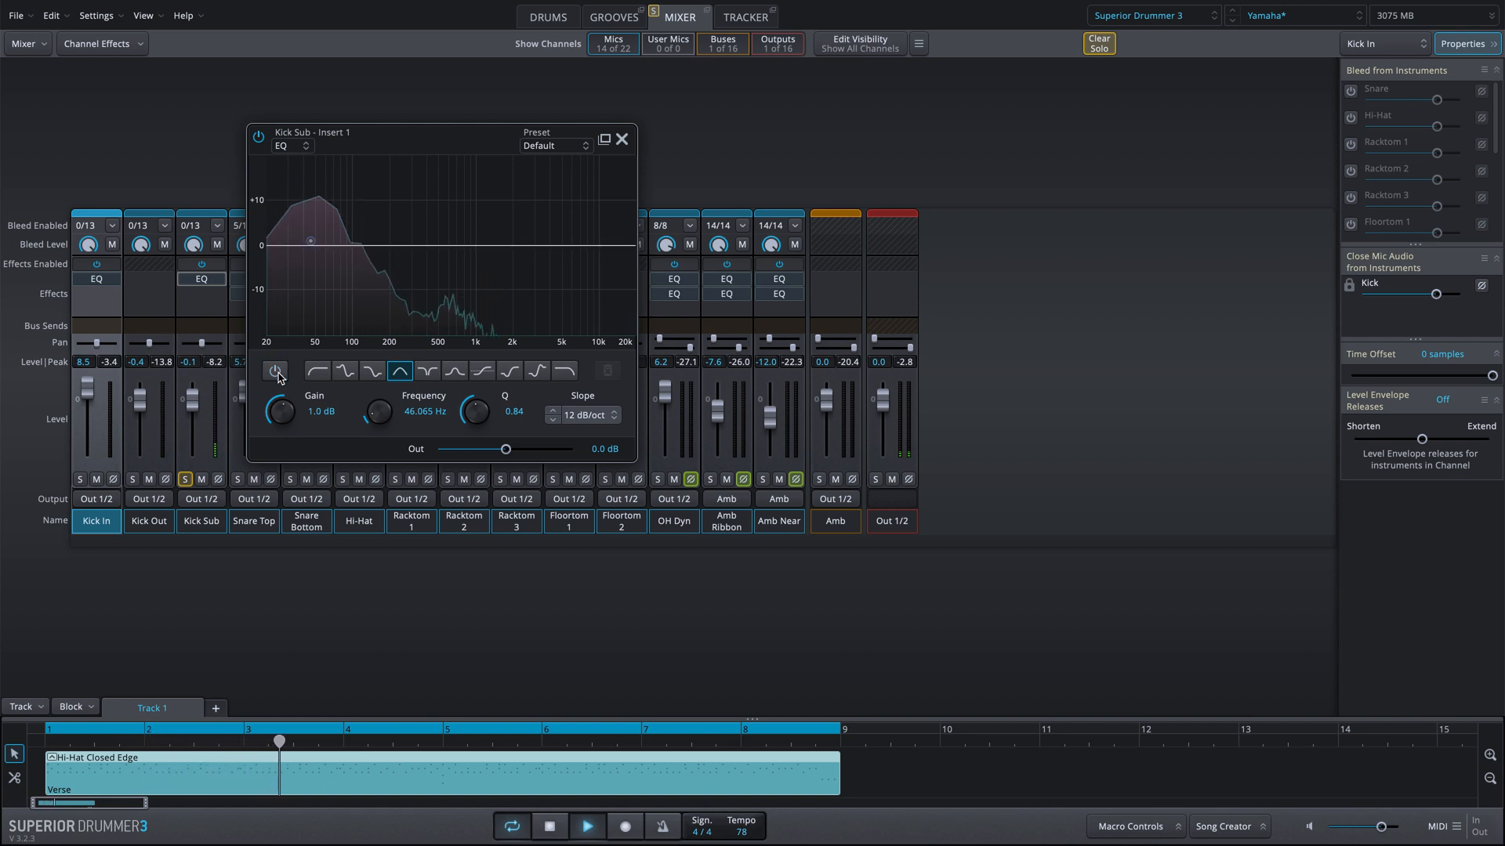
click(276, 373)
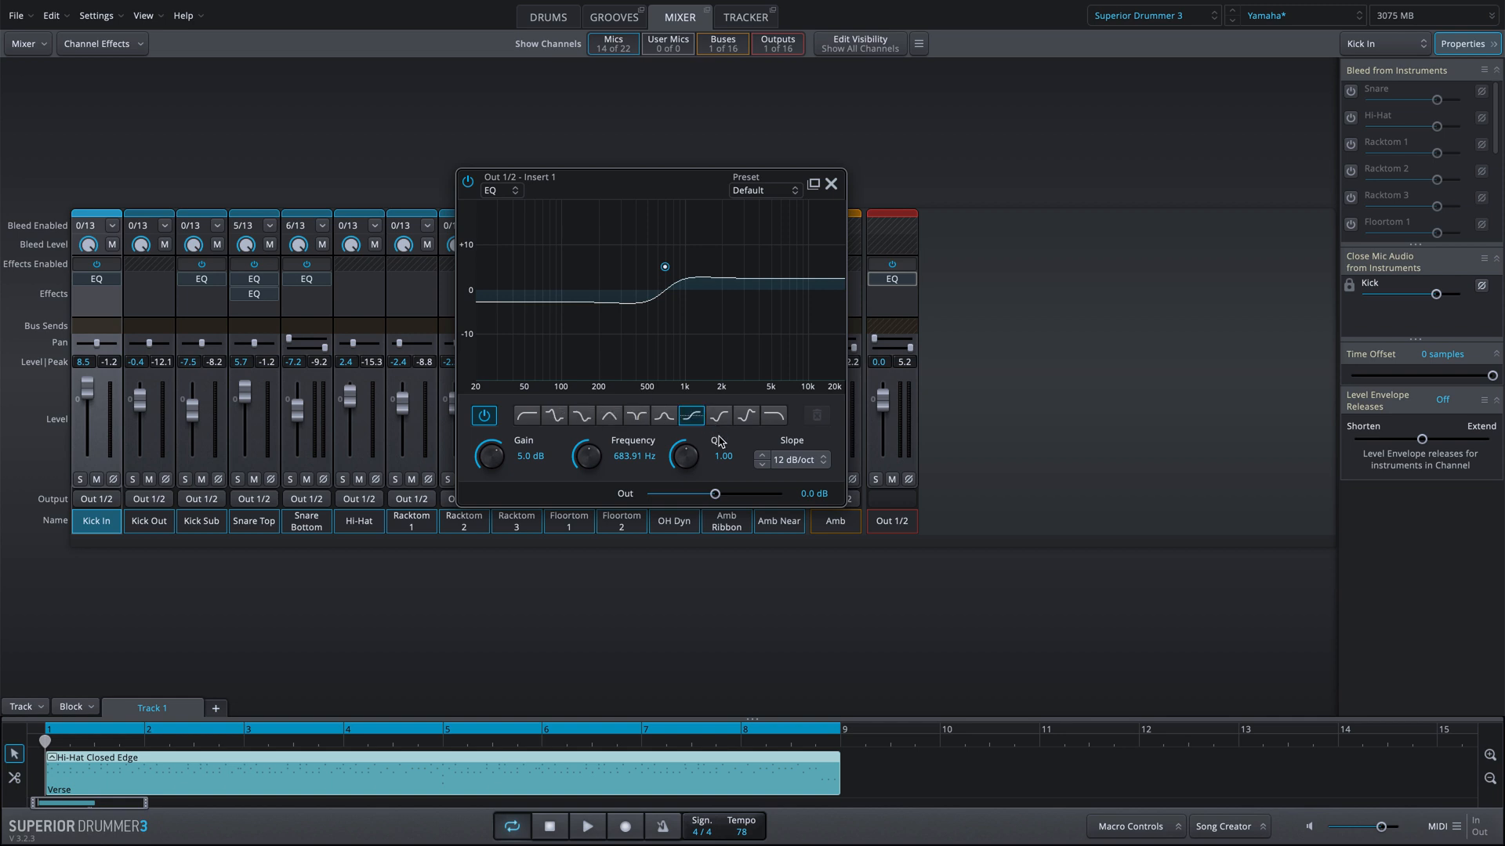
Step: Set the Out 1/2 EQ's tilt band to about 841 Hz, a Q of 0.32 and 5.4 dB gain, adjusting the gain during playback
mouse_move(490, 455)
mouse_down()
mouse_move(476, 484)
mouse_move(499, 454)
mouse_up()
drag(671, 448, 589, 460)
key(space)
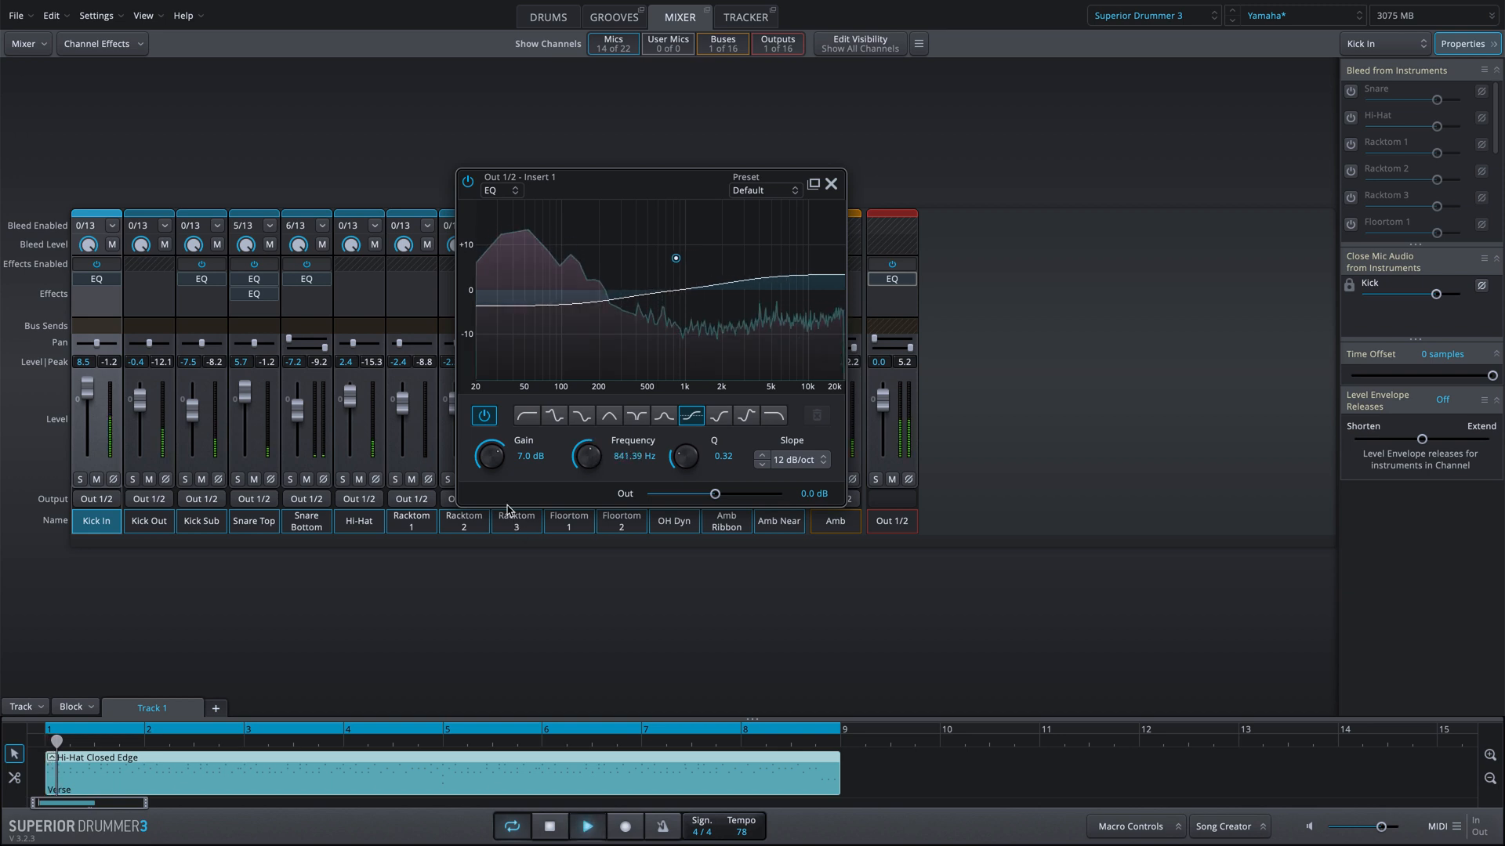
mouse_move(491, 454)
mouse_down()
mouse_move(458, 489)
mouse_move(483, 453)
mouse_up()
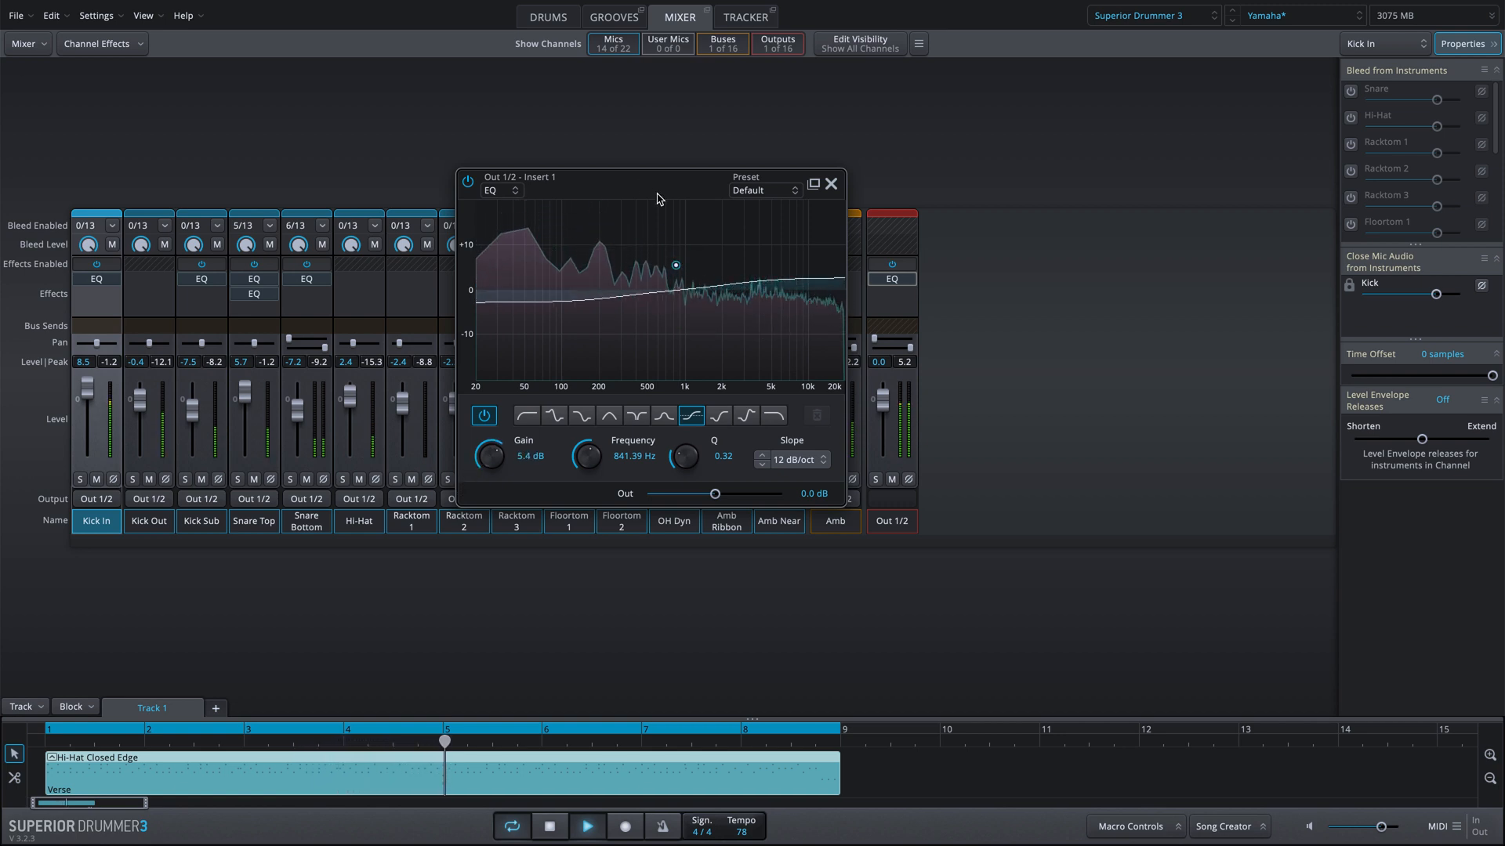
Step: Bypass and re-enable the Out 1/2 EQ during playback for comparison, and adjust the tilt band's Q
click(467, 182)
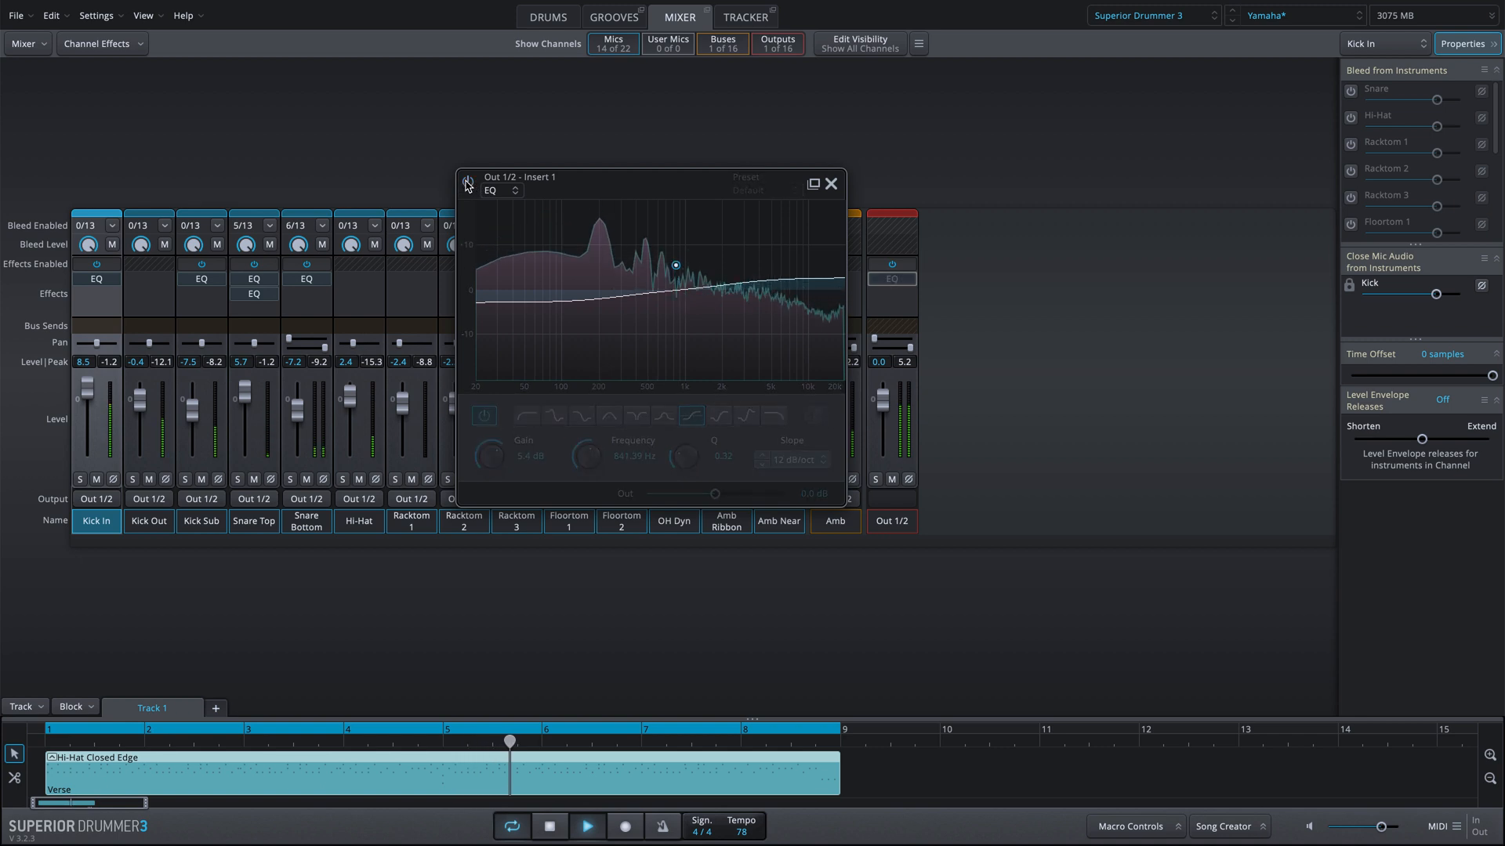
click(466, 183)
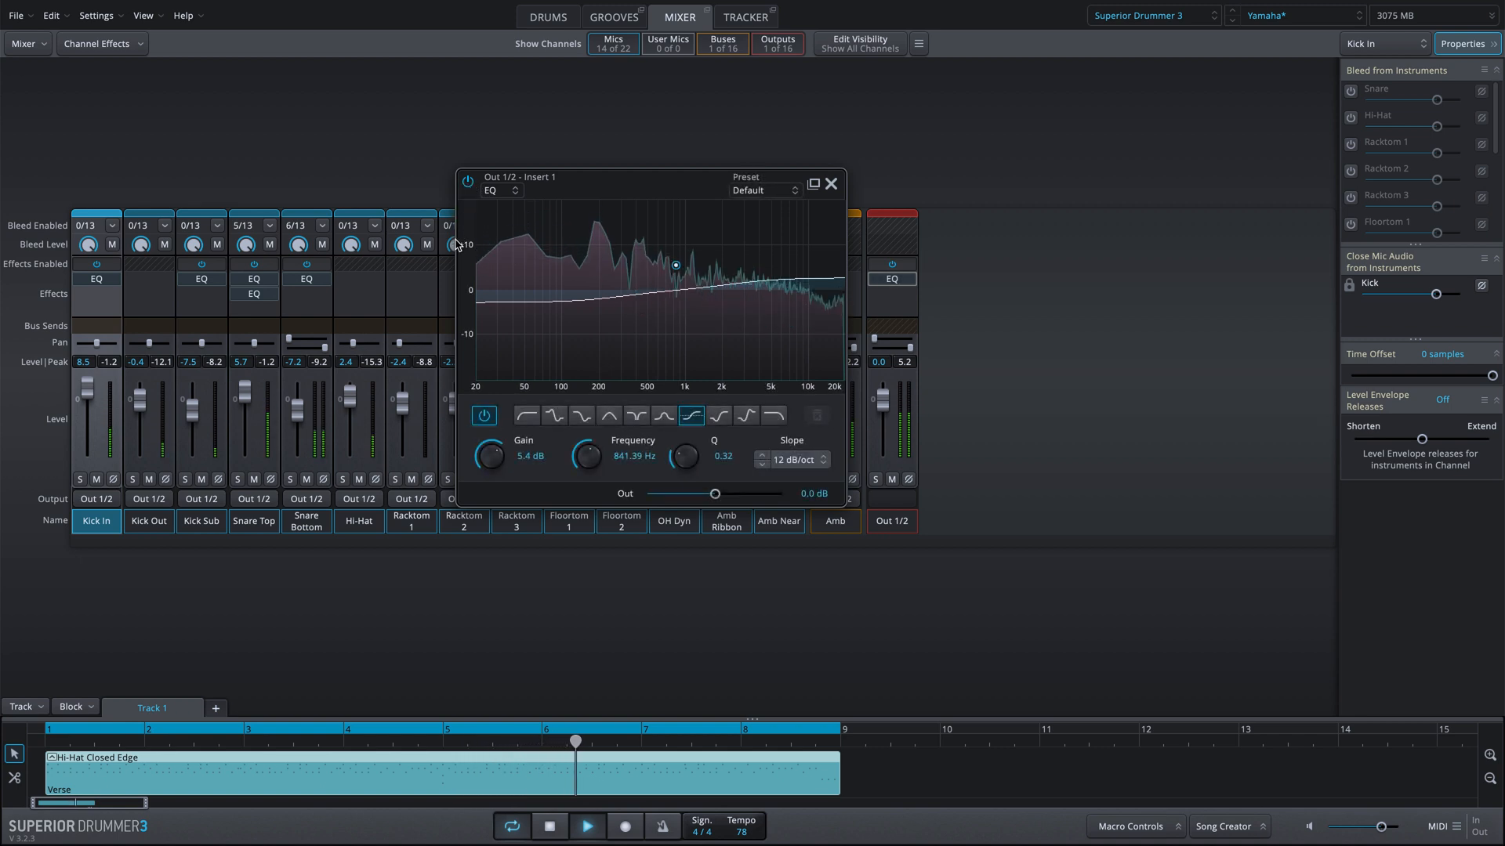
drag(683, 459, 674, 482)
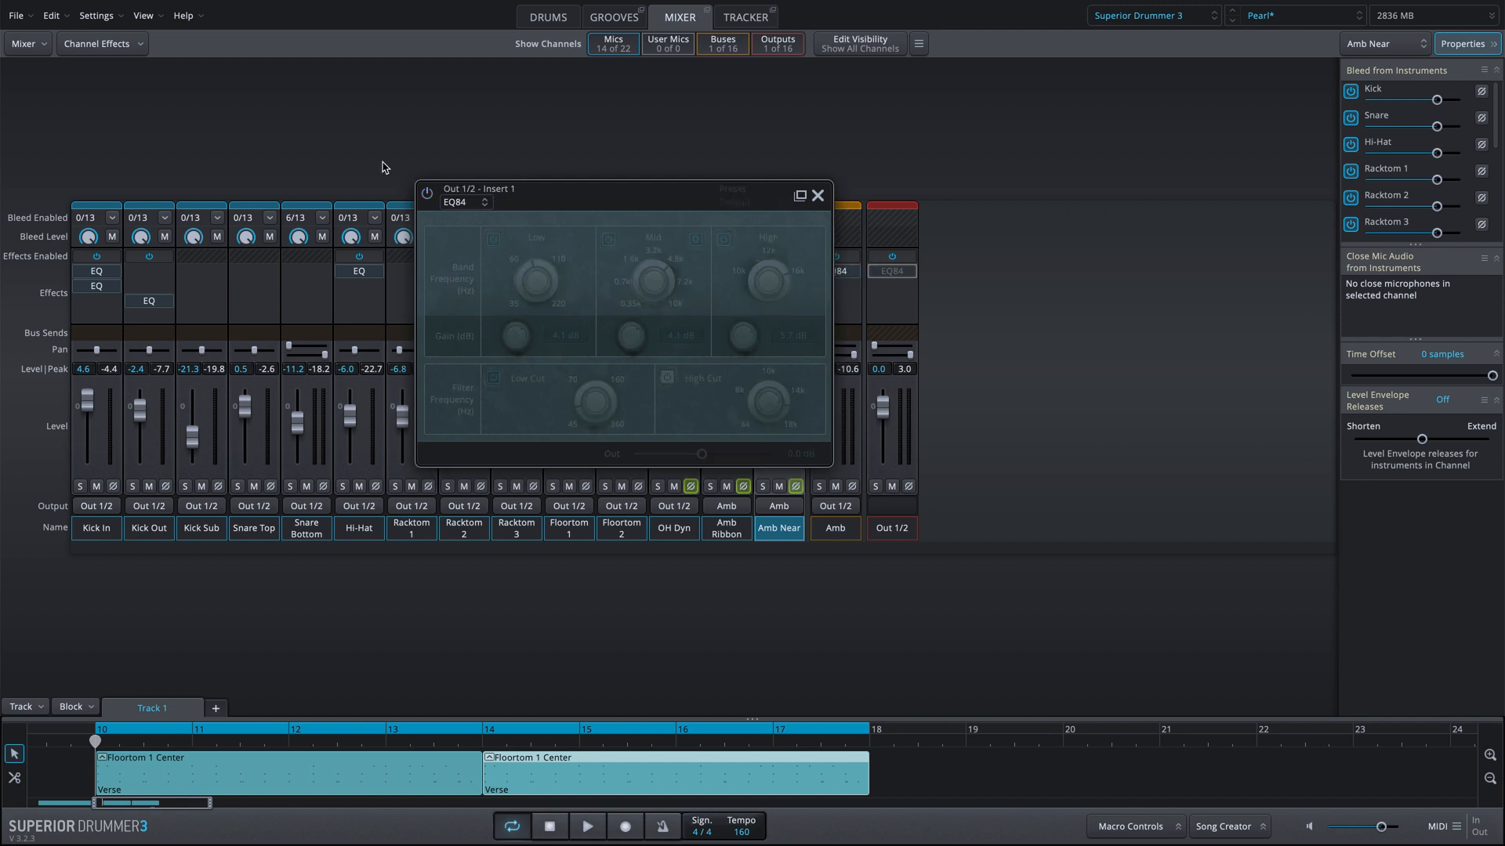
Step: Play the floor tom groove while switching the Out 1/2 EQ84 on and off to compare the sound
key(space)
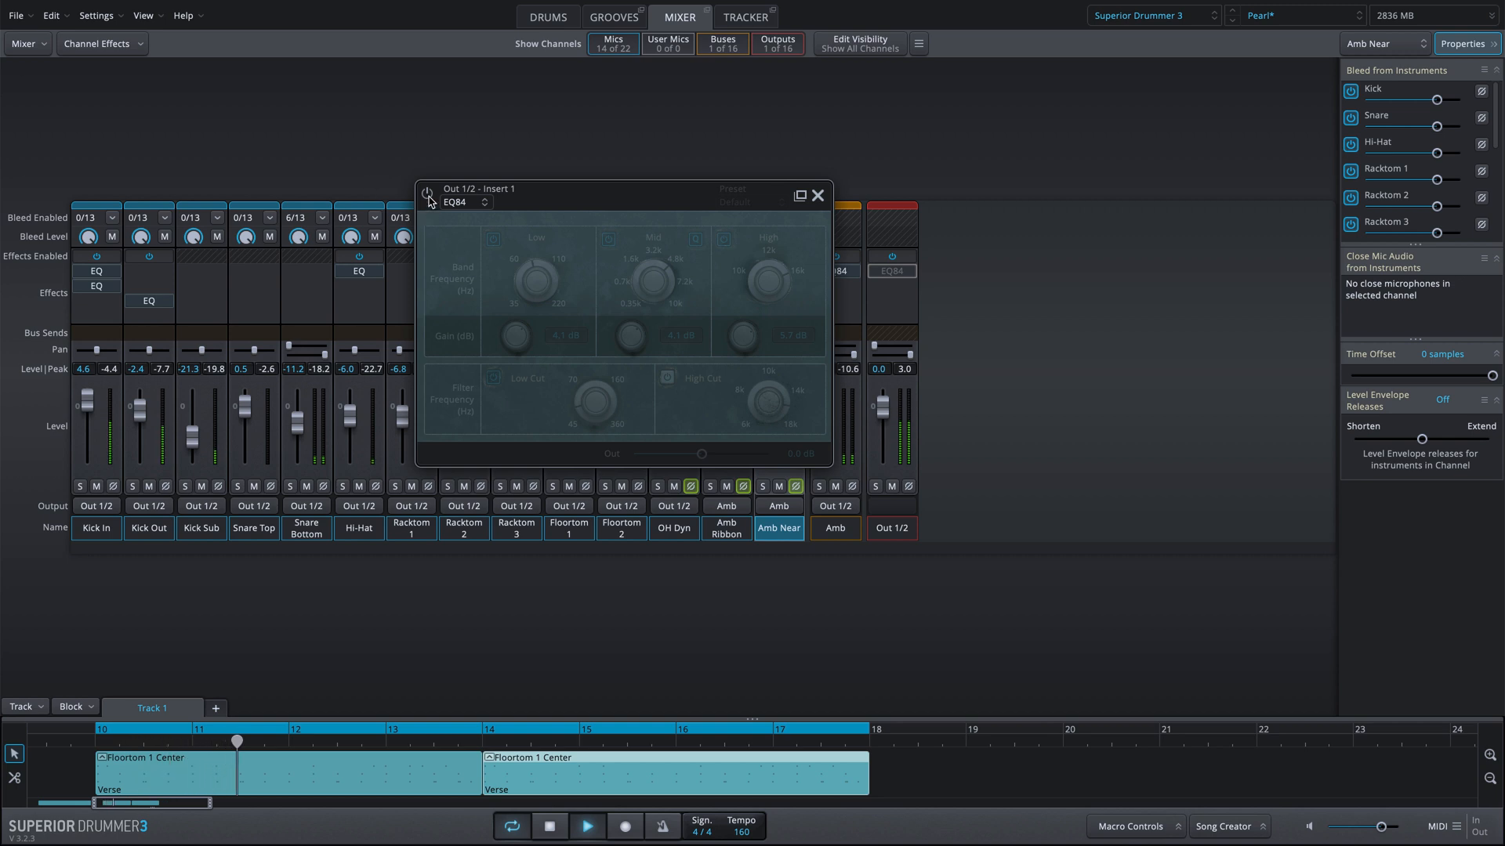
click(427, 192)
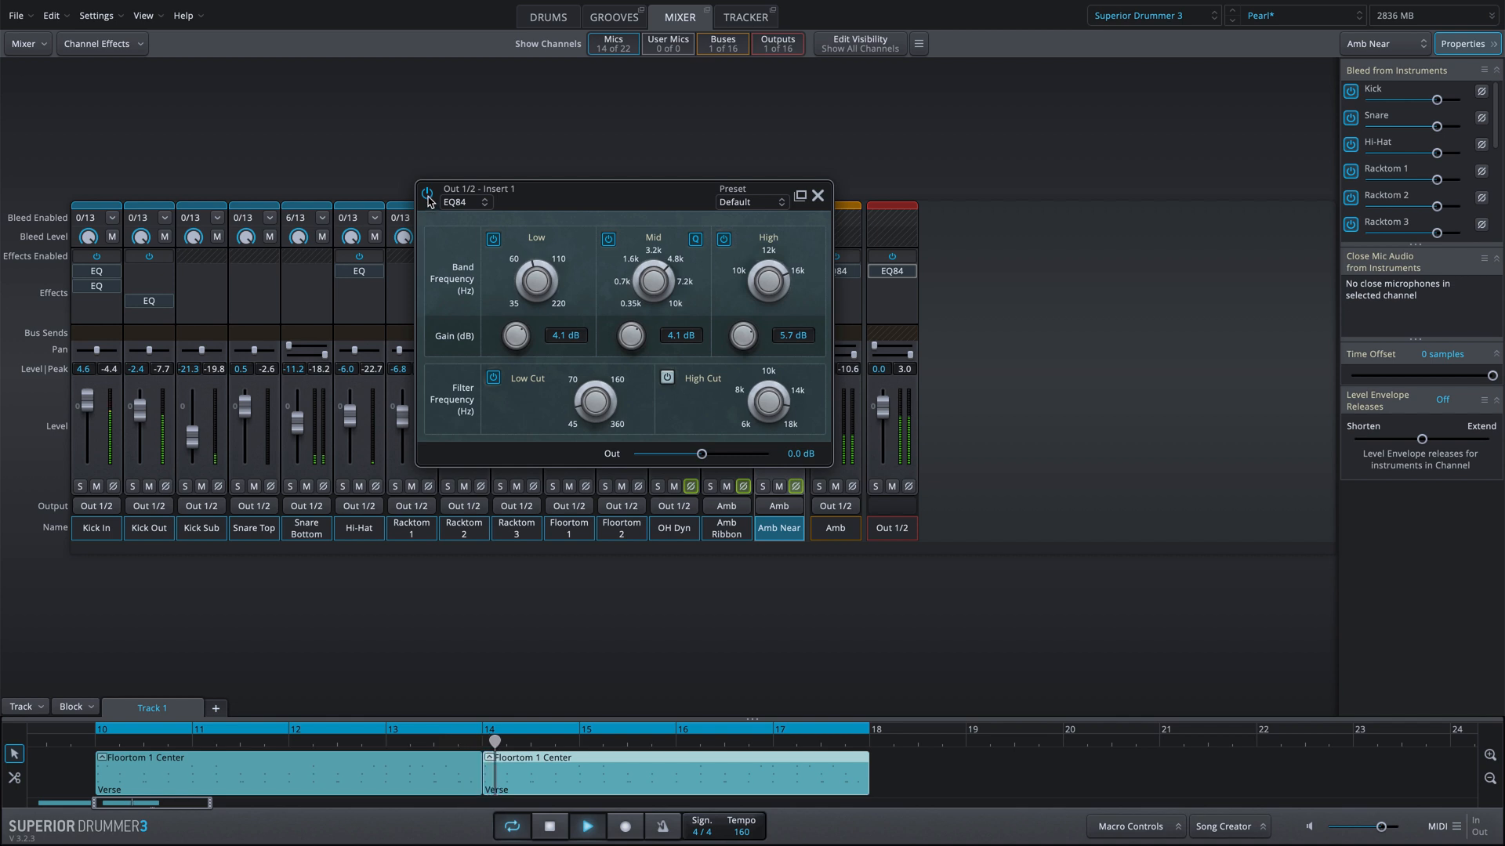
click(427, 193)
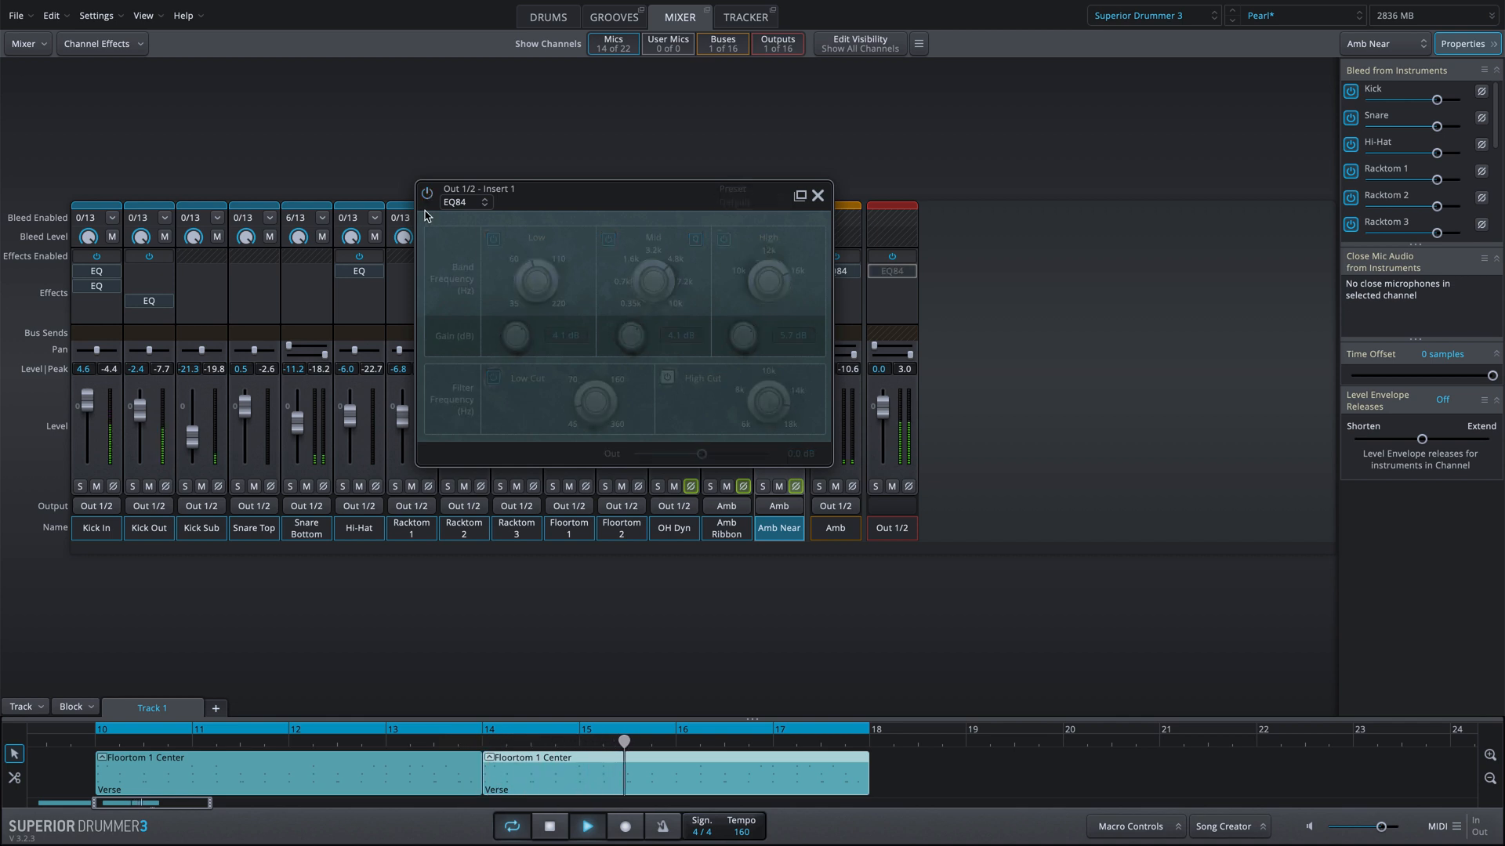
click(427, 193)
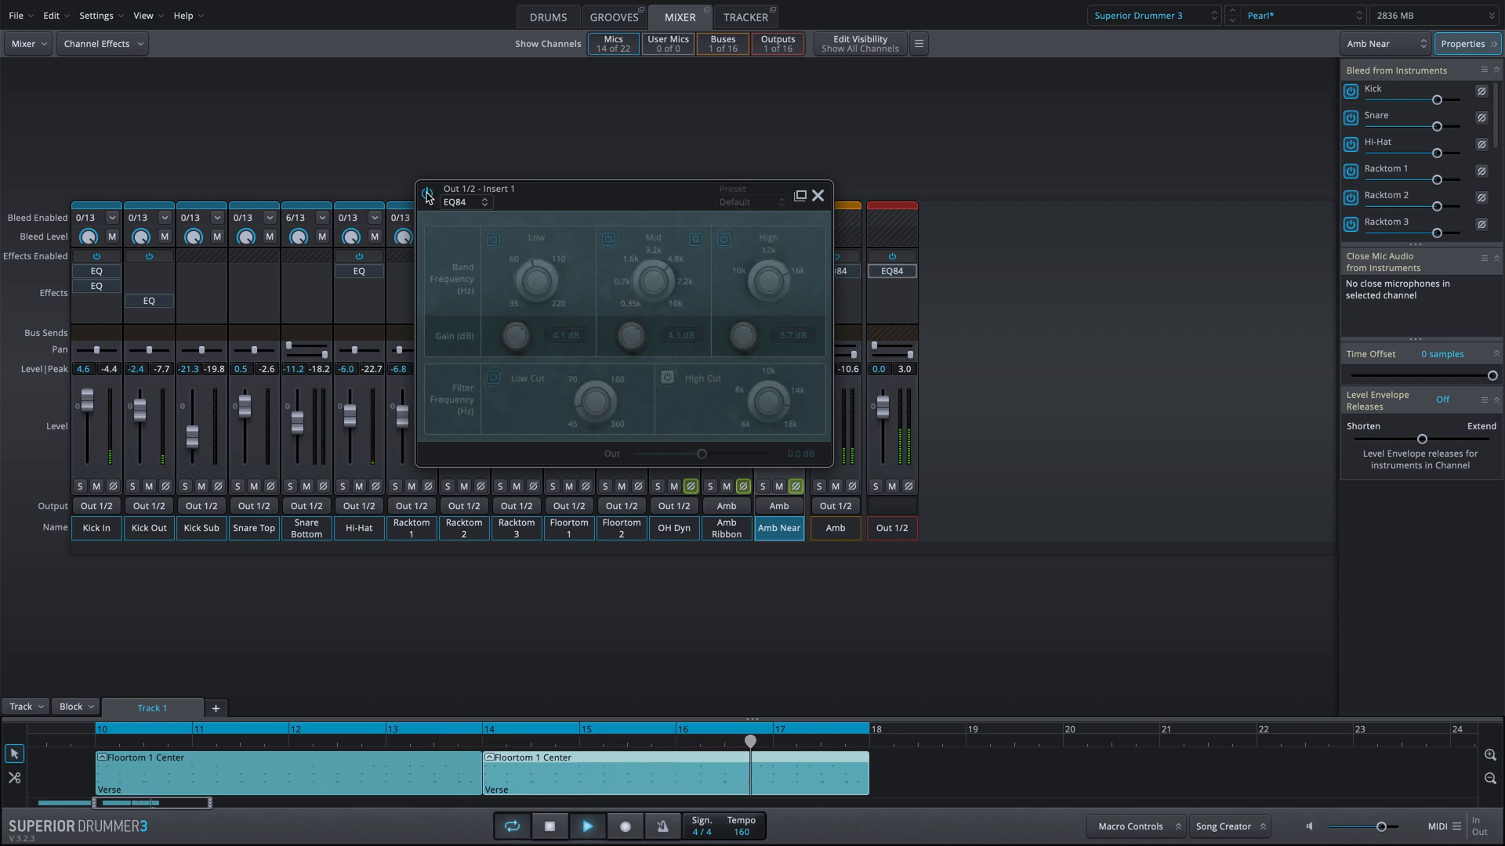
key(space)
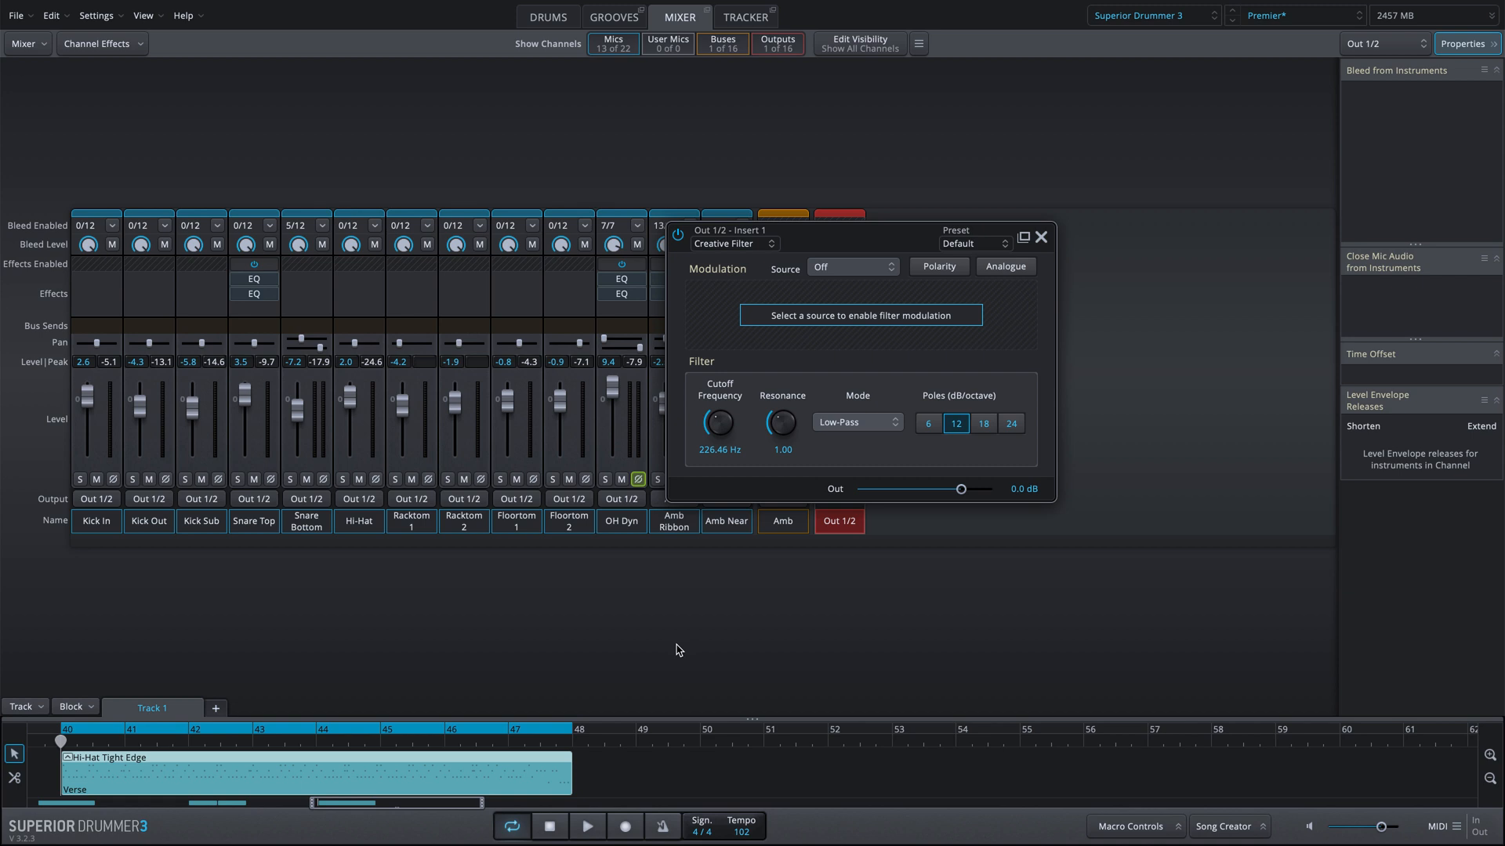
Step: Set the Out 1/2 Creative Filter's modulation source to Synced LFO with an LFO speed of 1, and audition it on the hi-hat groove
click(875, 426)
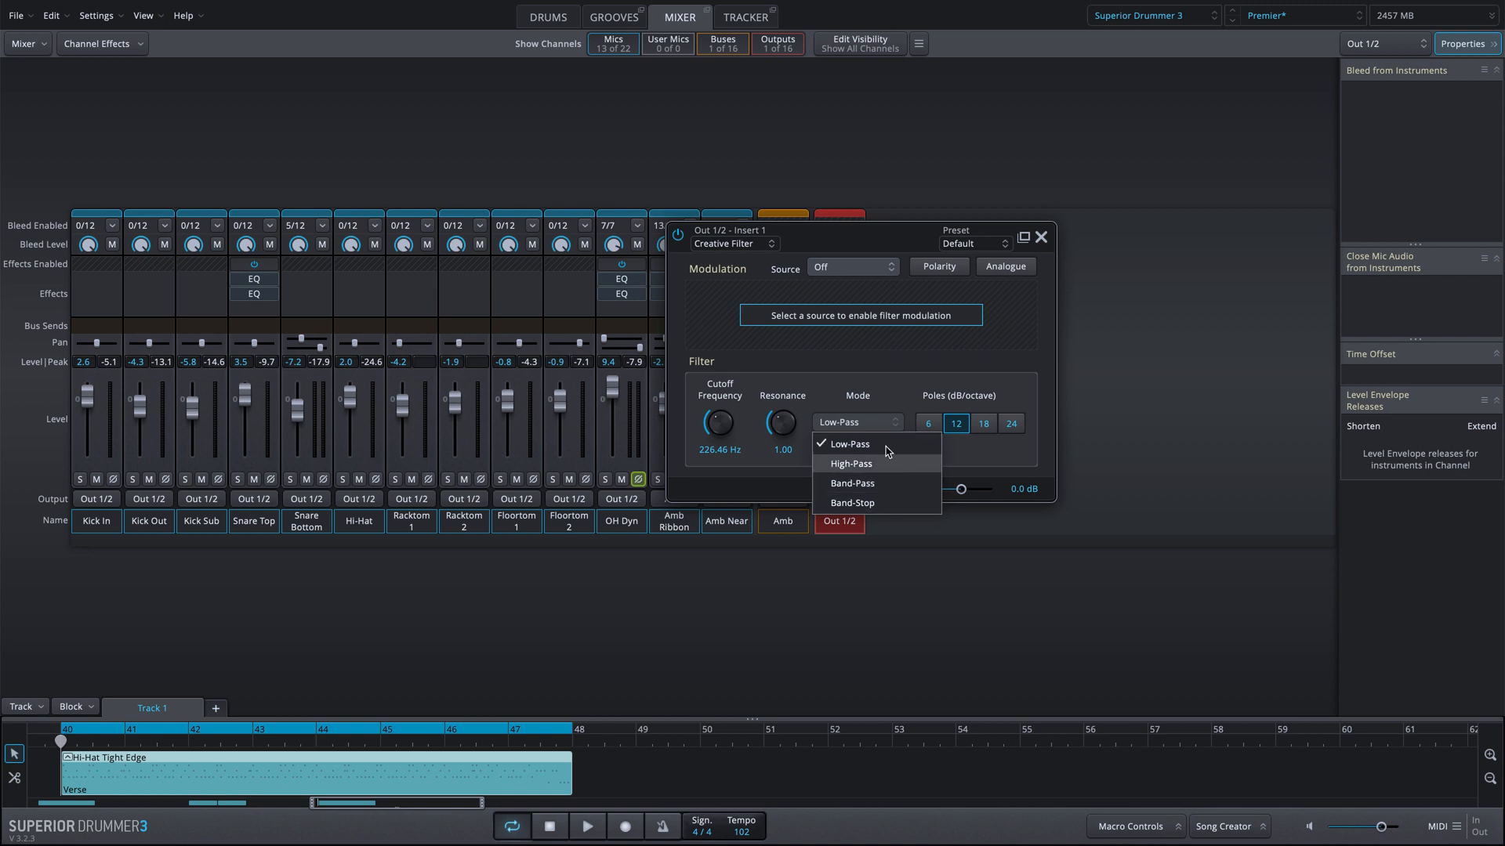
click(846, 404)
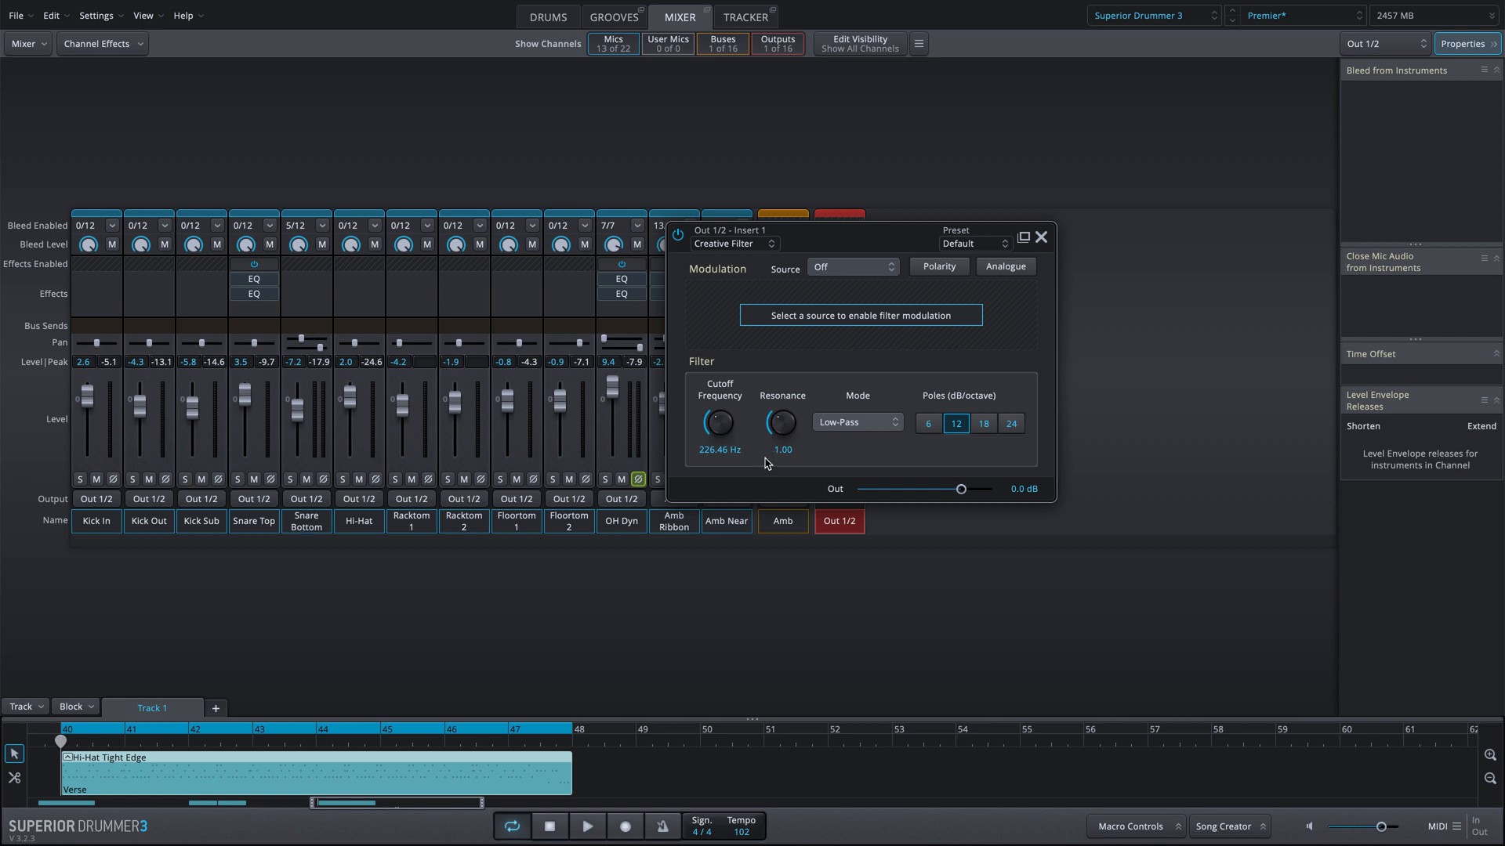
click(883, 267)
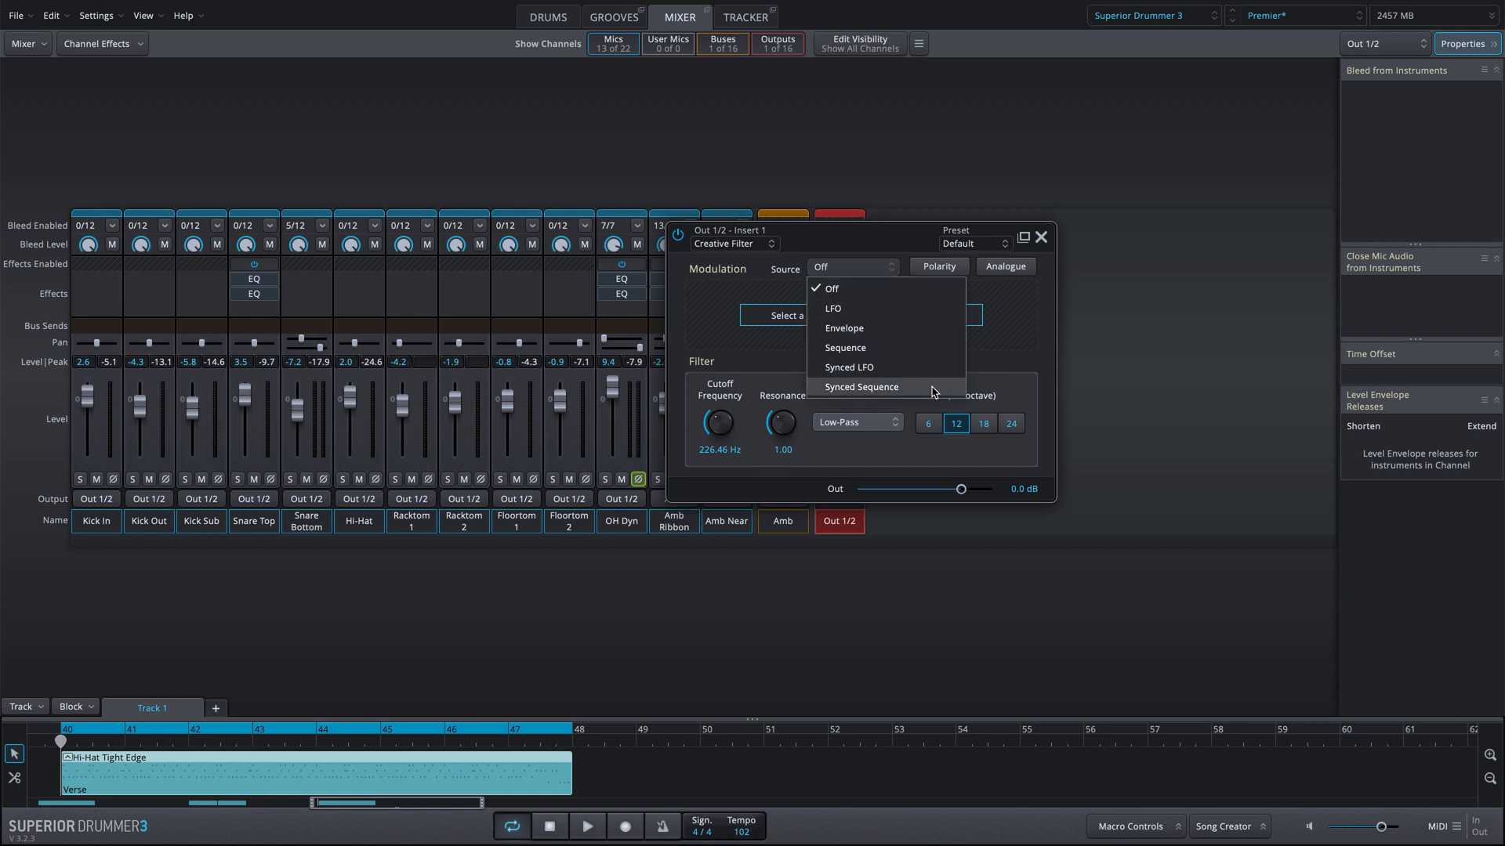
click(910, 370)
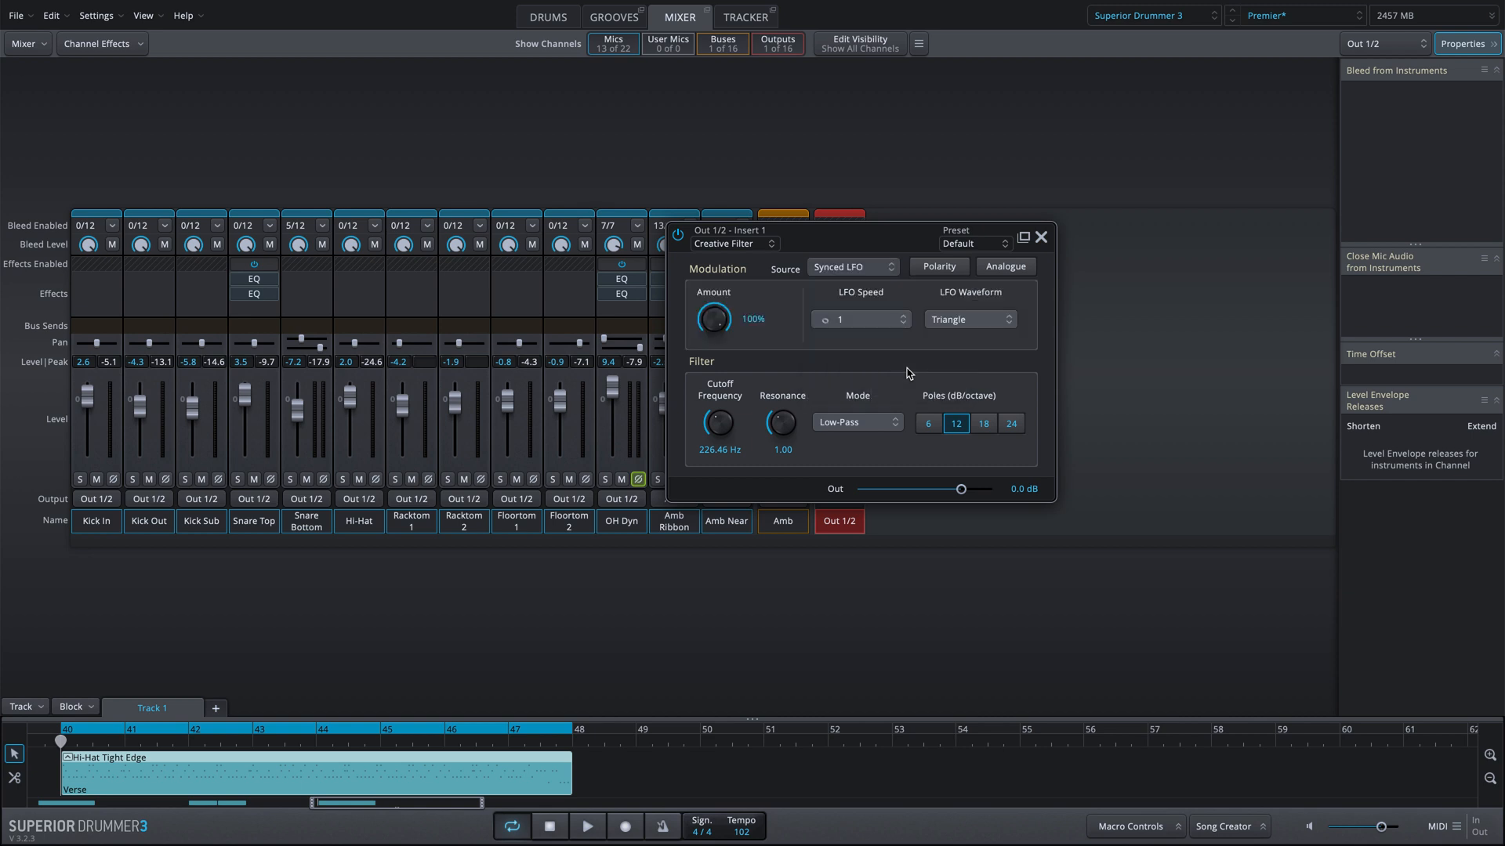
click(881, 326)
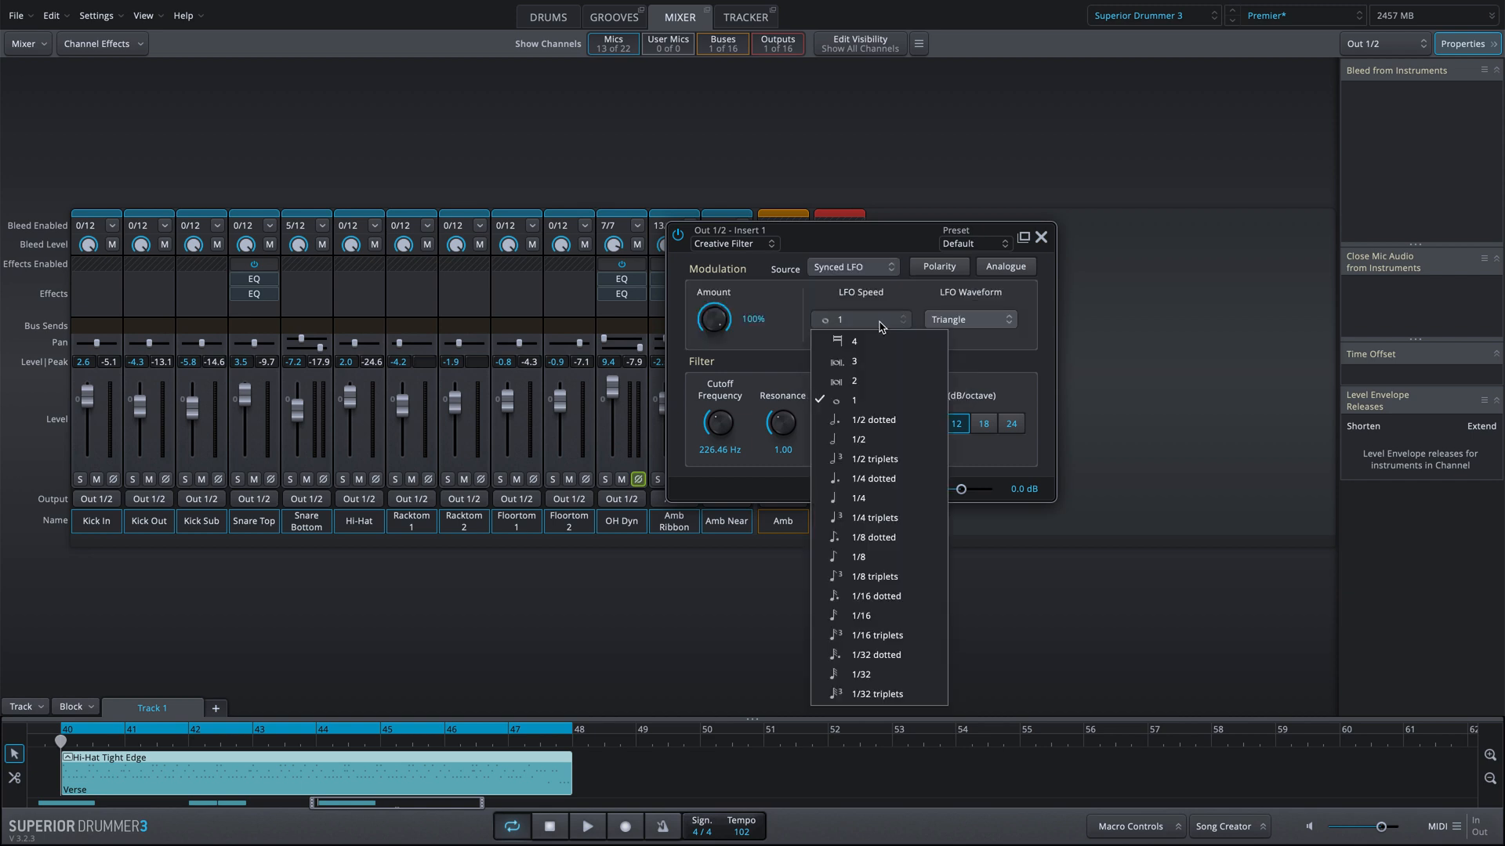
click(880, 402)
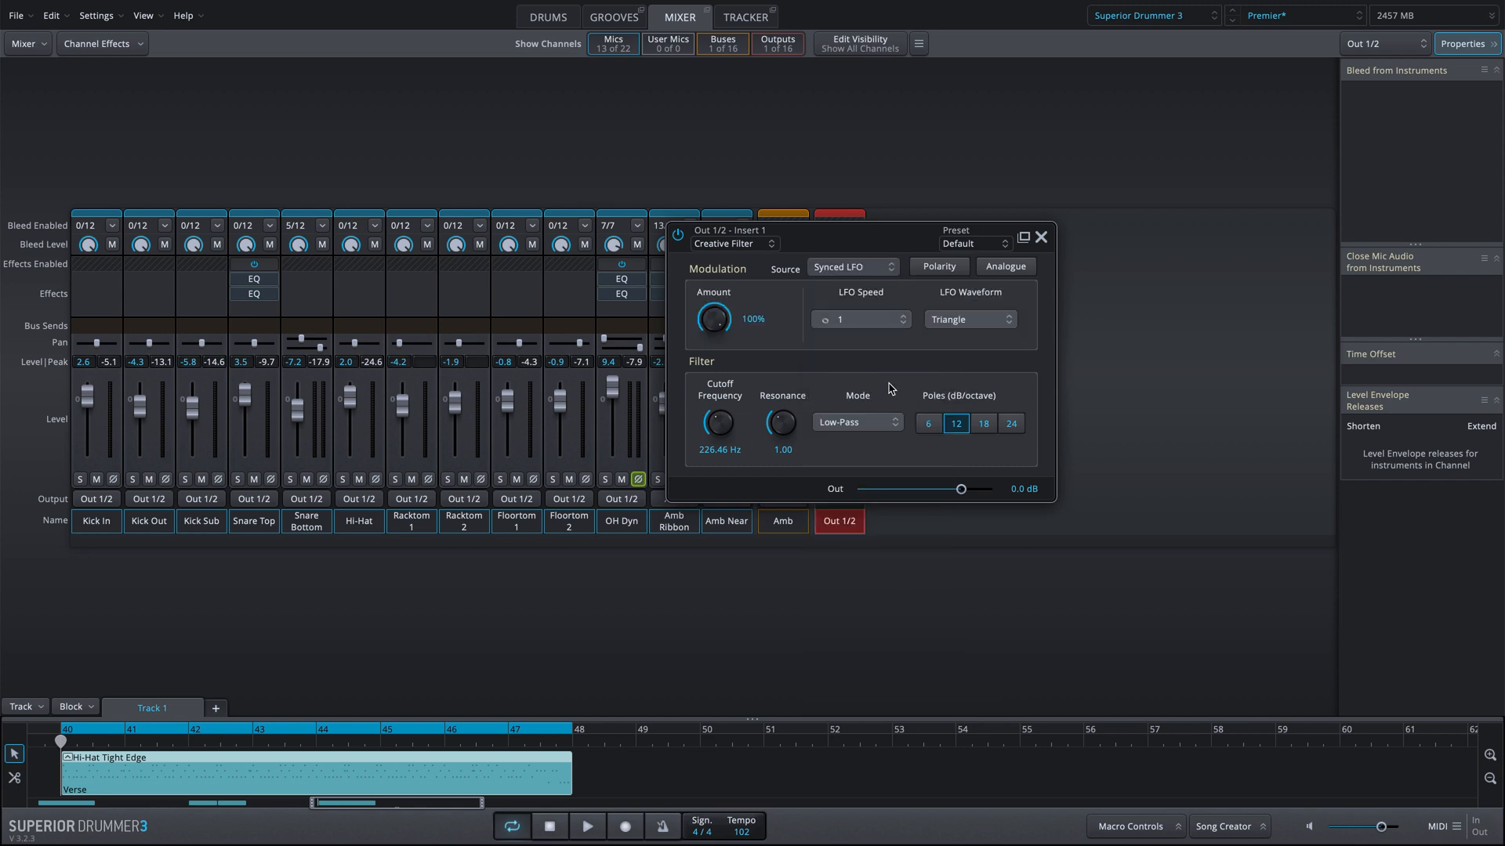
key(space)
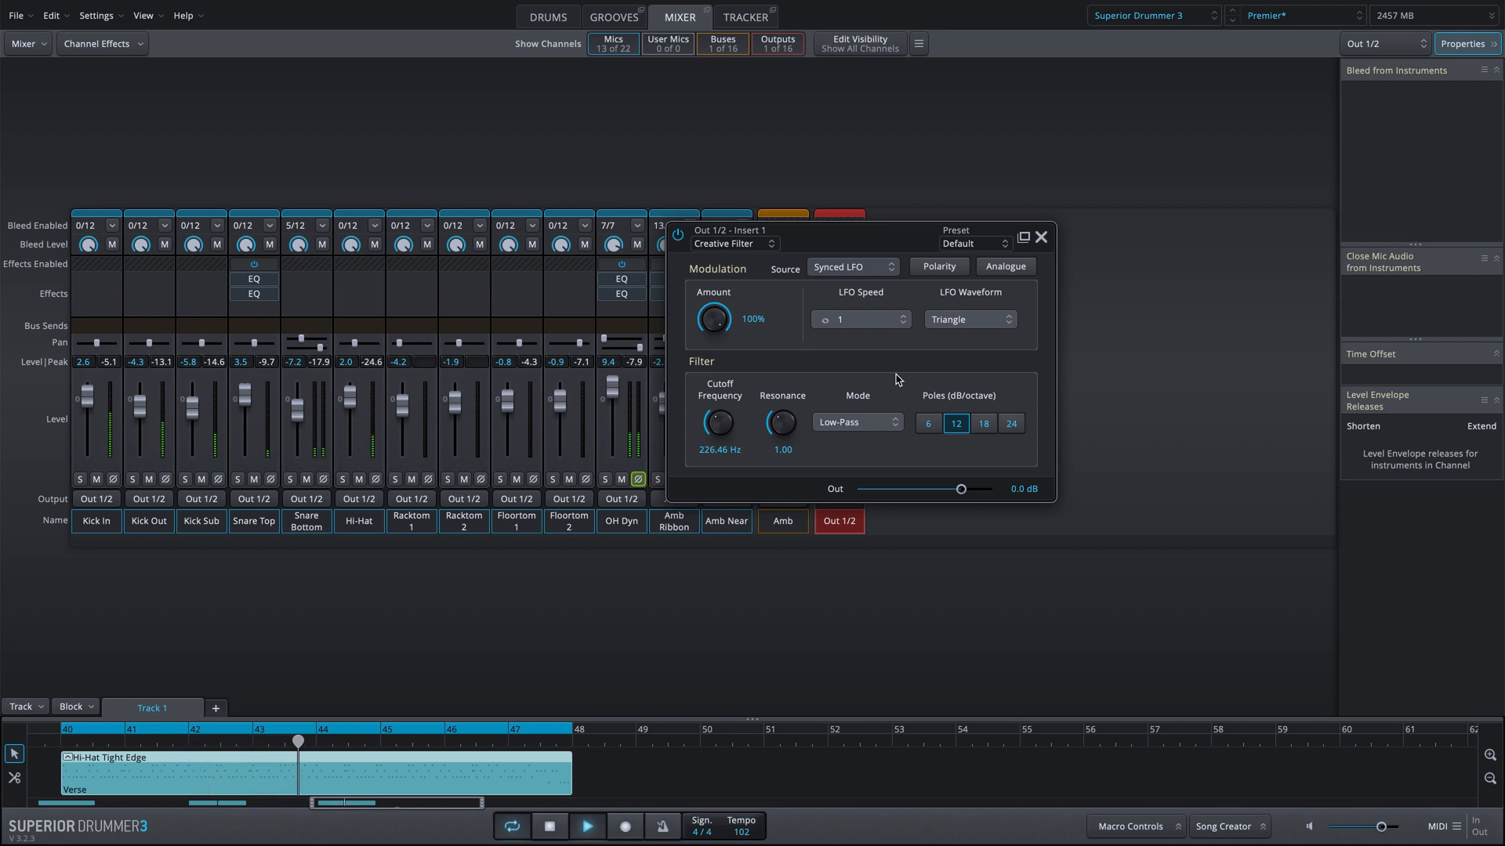
key(space)
Step: Set the Creative Filter's LFO waveform to Sine and audition it on the groove
click(1010, 323)
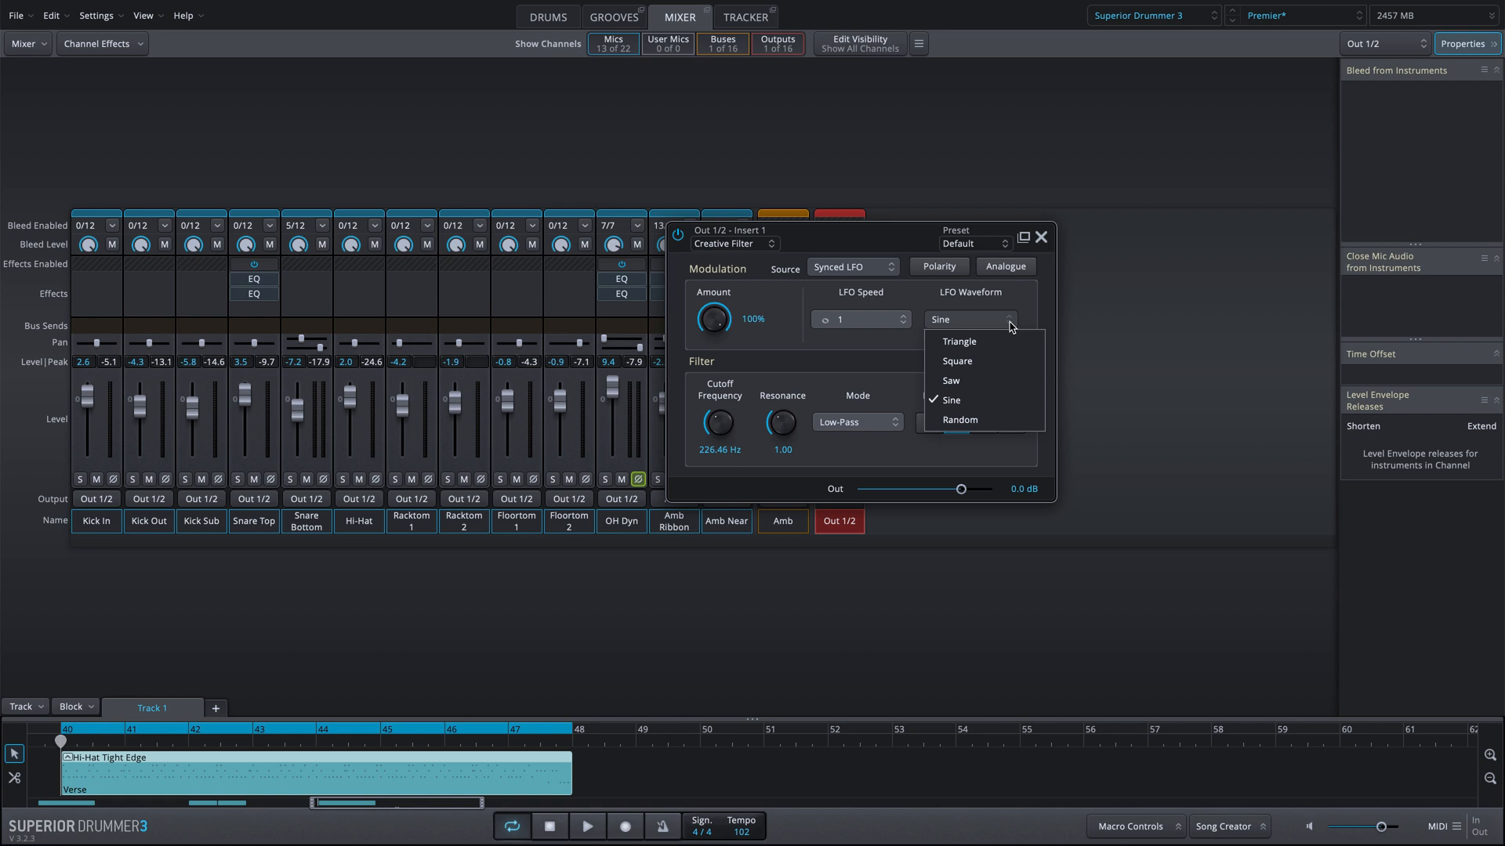
click(1006, 400)
key(space)
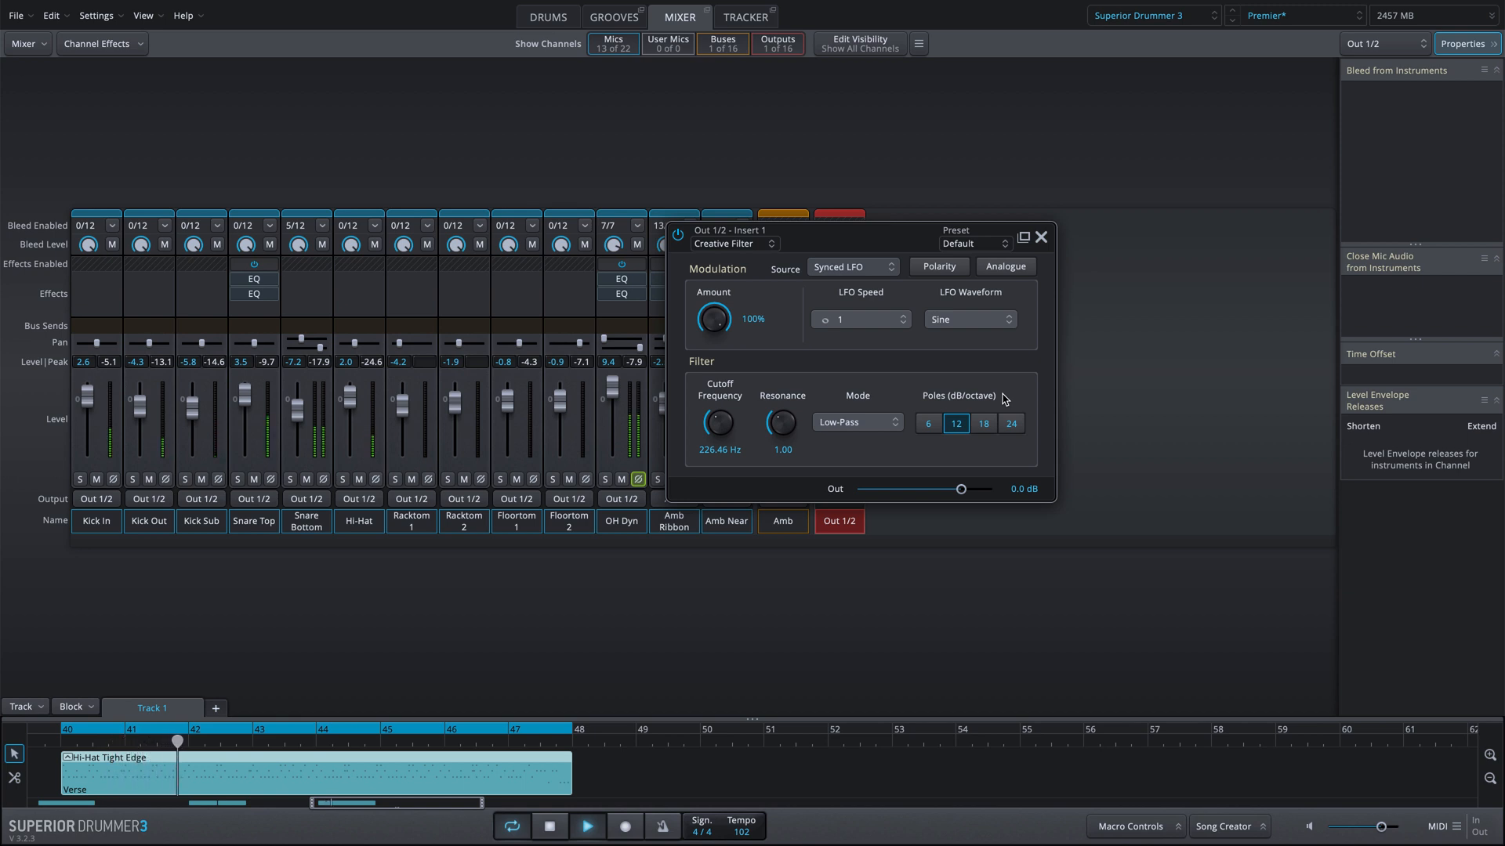
key(space)
Step: Try the Square LFO waveform on the Creative Filter and audition it on the groove
click(991, 323)
click(987, 359)
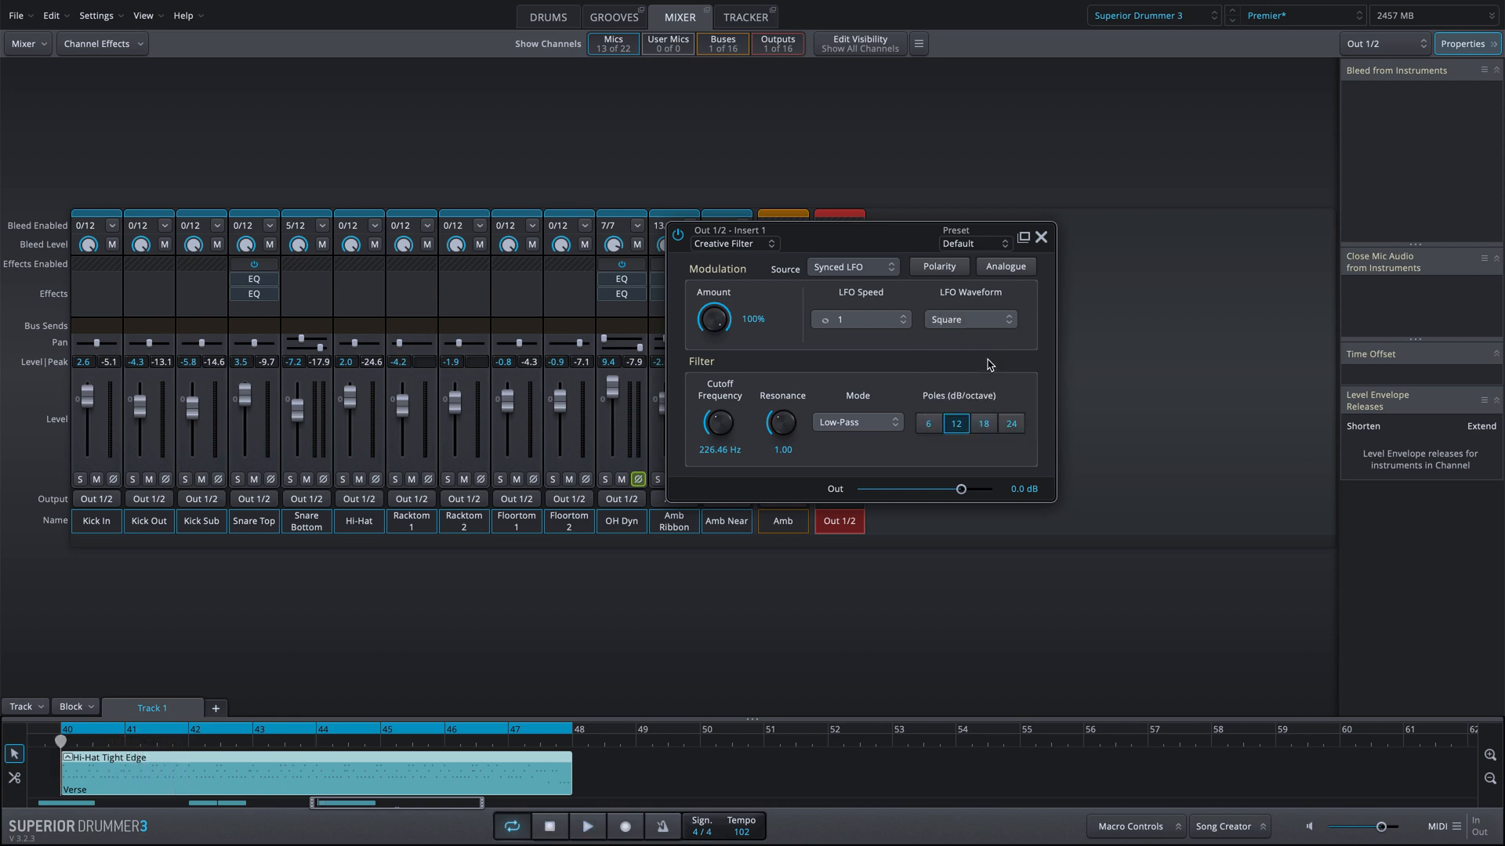
key(space)
click(839, 423)
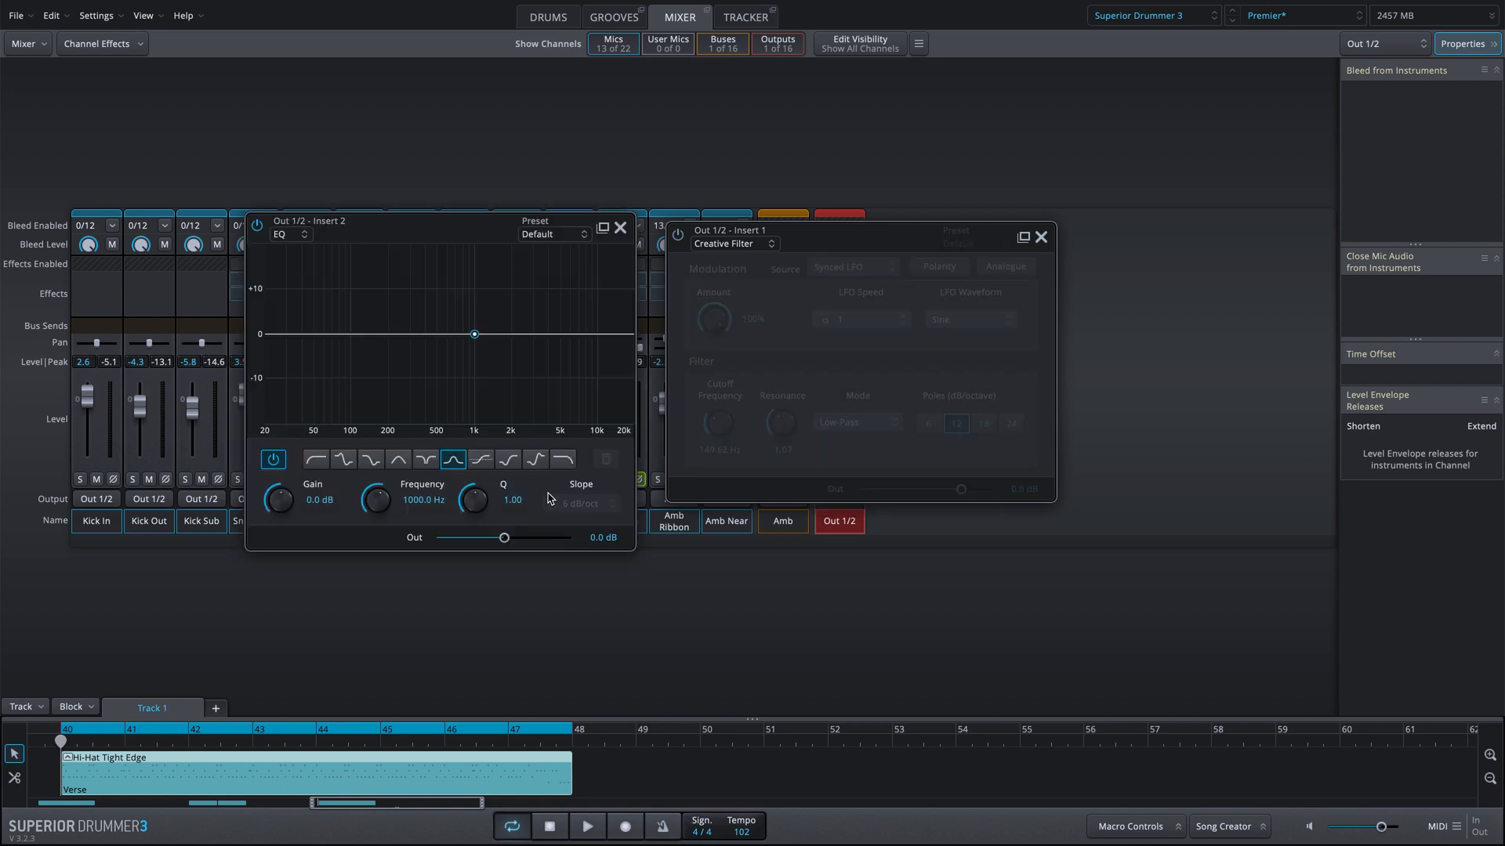
Step: Change the Out 1/2 EQ band to a low-pass shape and set it to about 3612 Hz, -3.5 dB gain and a Q of 1.29 during playback
click(563, 460)
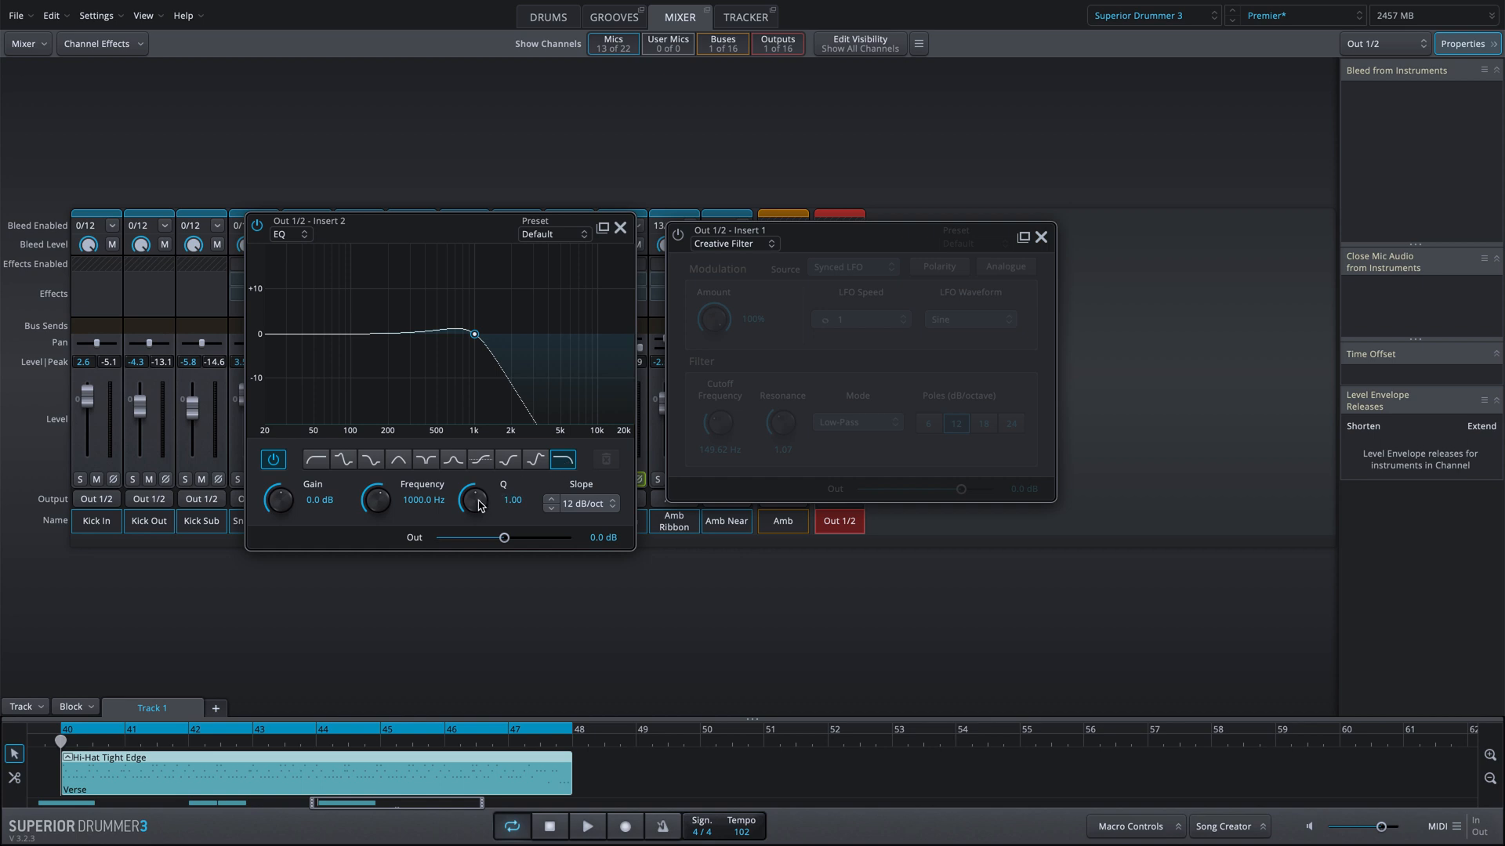
drag(480, 505, 480, 499)
key(space)
drag(475, 334, 550, 354)
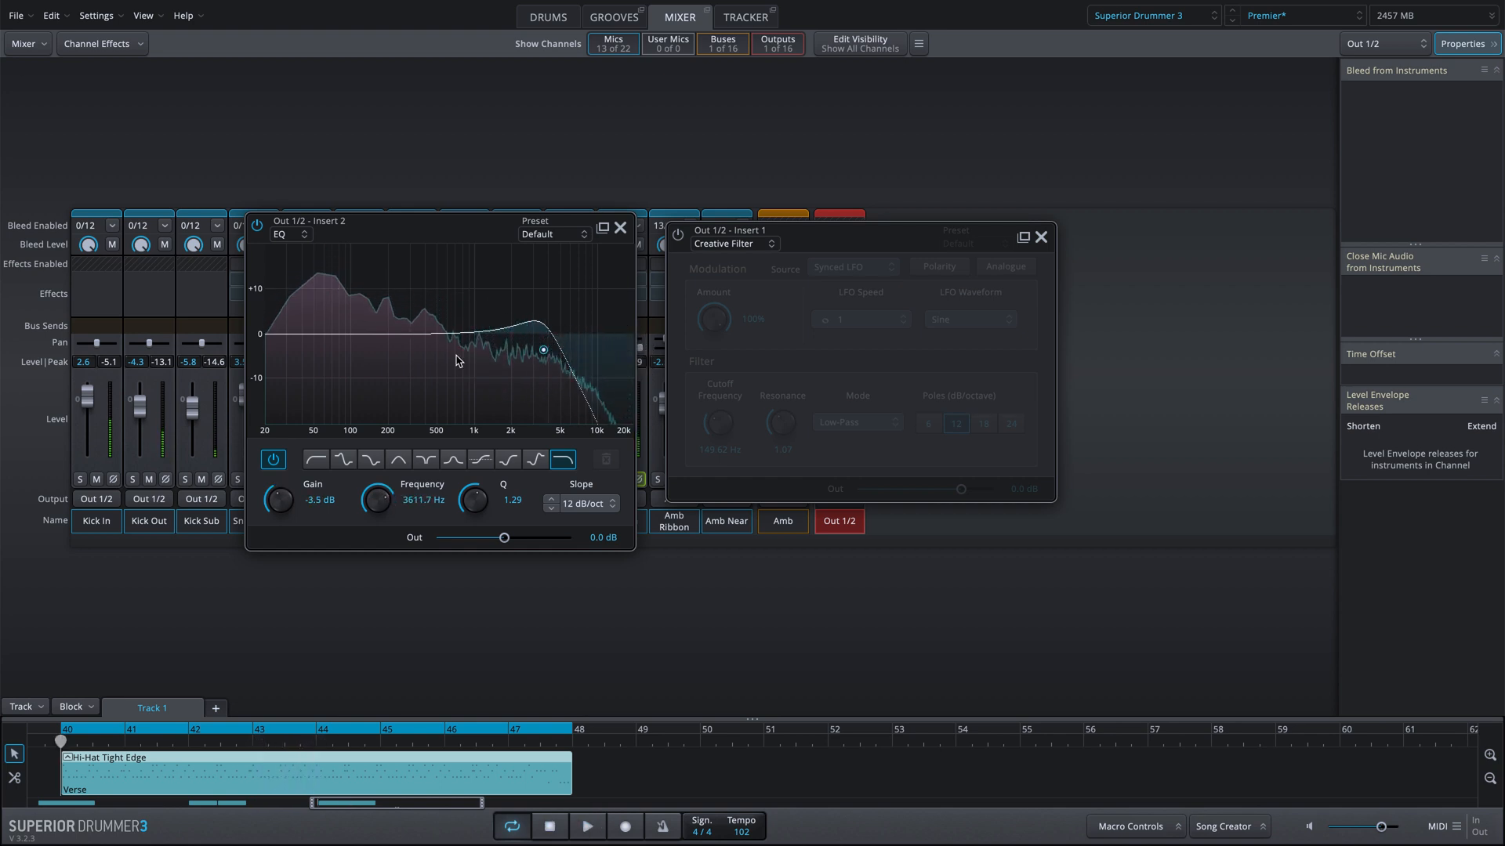
Step: Bypass the Out 1/2 EQ, enable the Creative Filter instead, and play the groove through it
click(257, 227)
click(679, 233)
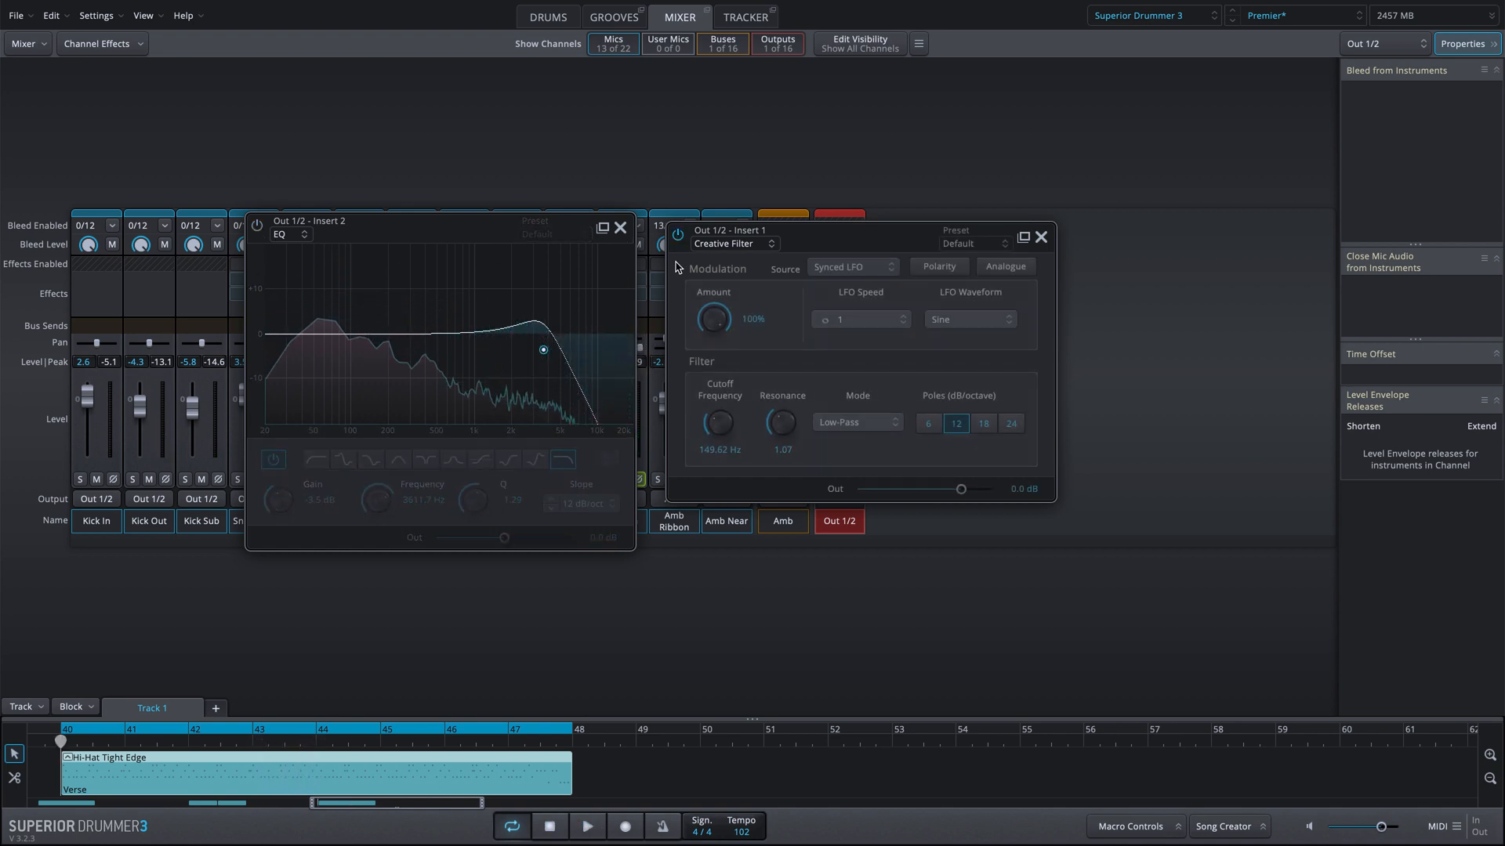
key(space)
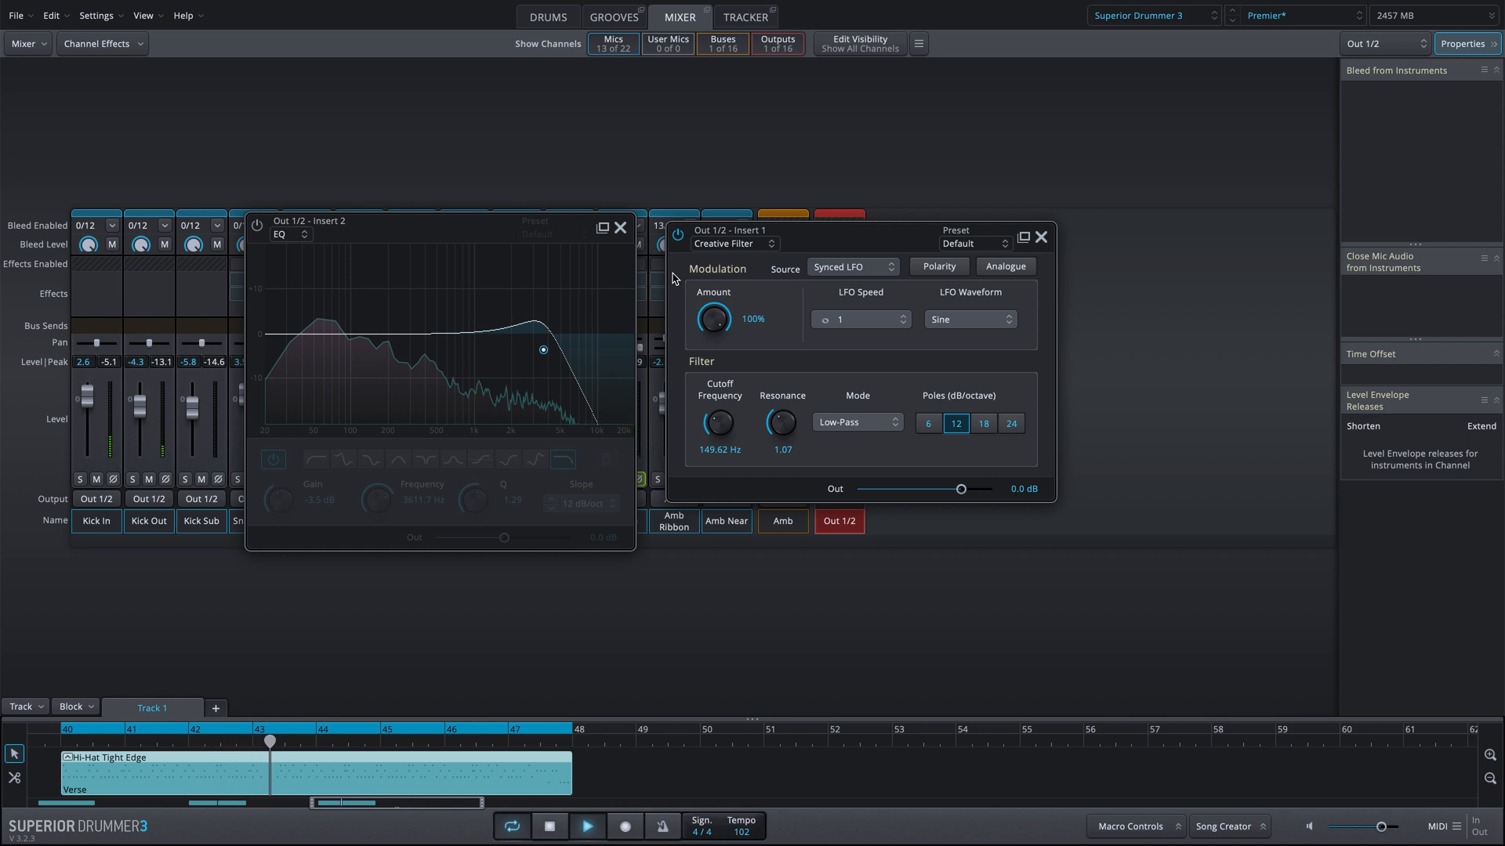
key(space)
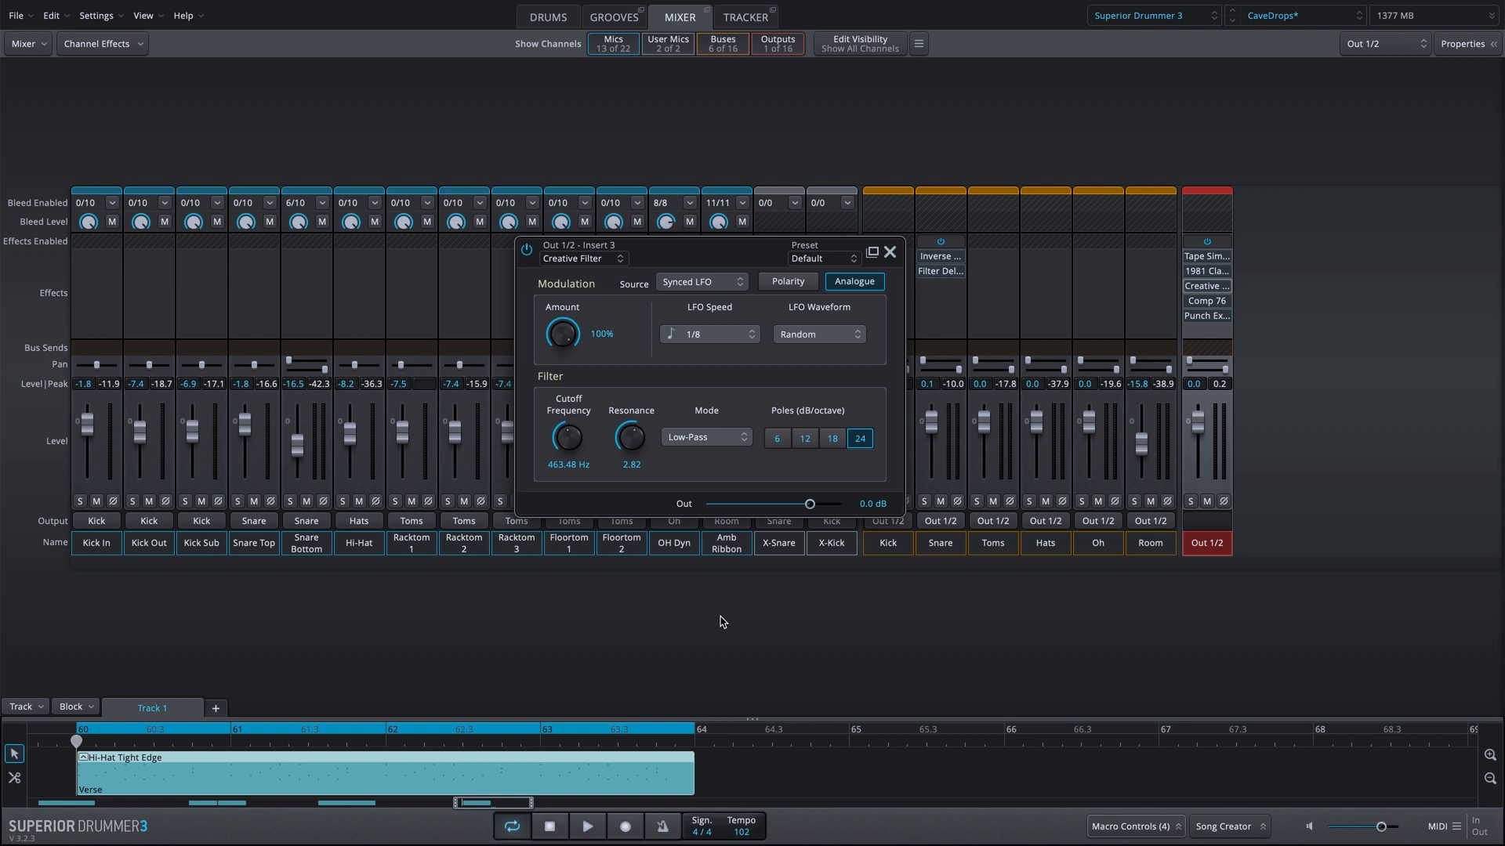
Step: Play the CaveDrops groove through the Out 1/2 Creative Filter with its random 1/8 synced LFO
key(space)
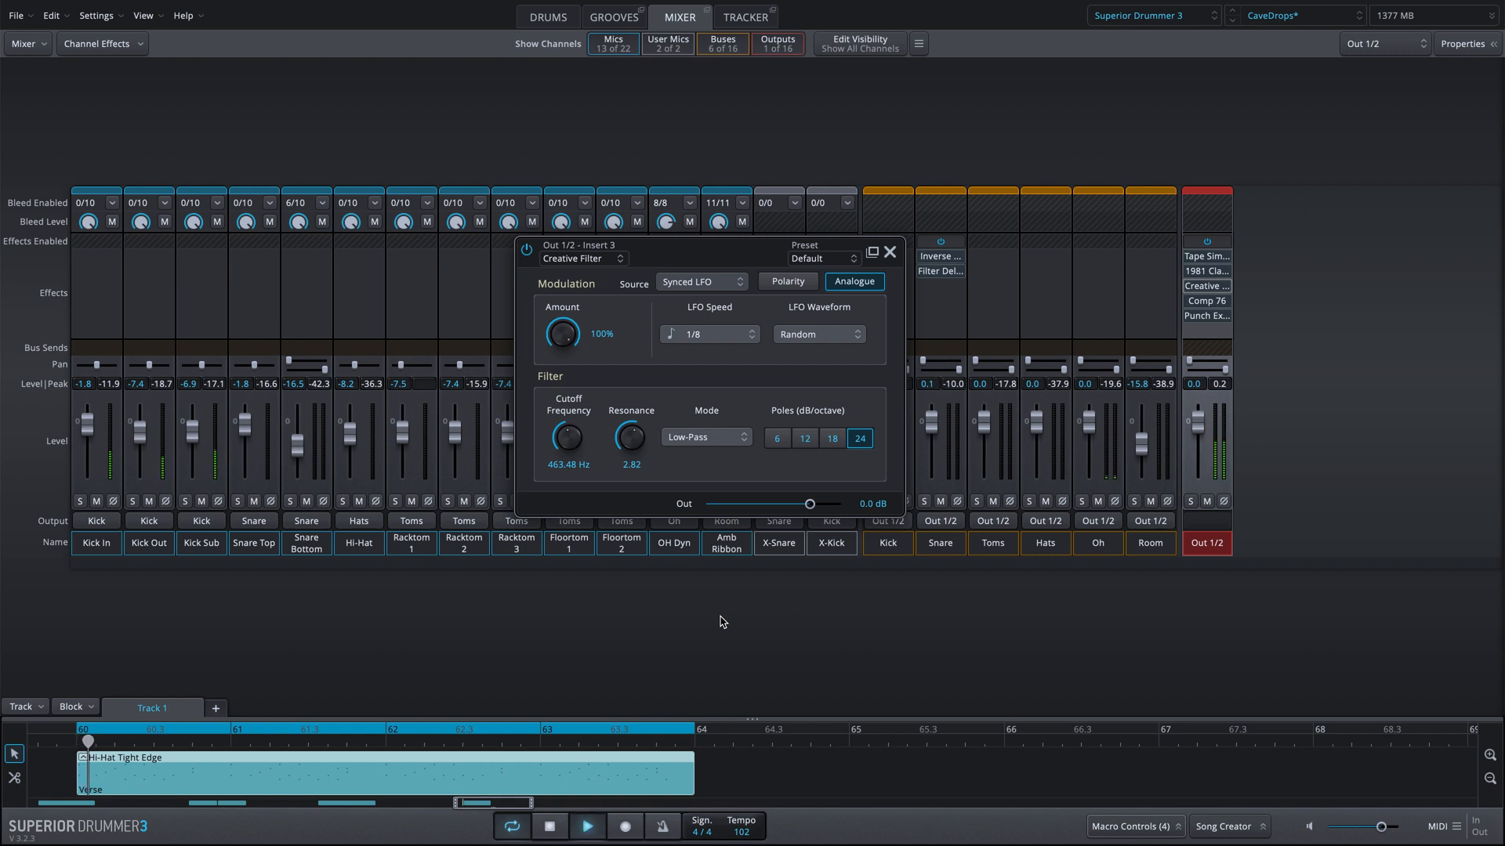